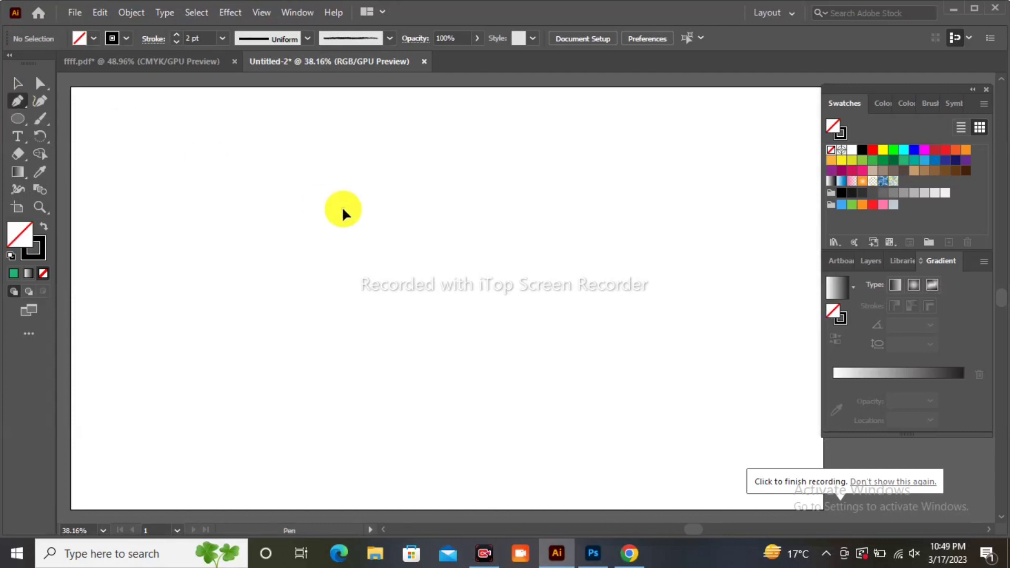
Start the left wing with a Pen segment curving down from the top anchor to a lower point
left_click(343, 208)
left_click_drag(323, 347, 294, 415)
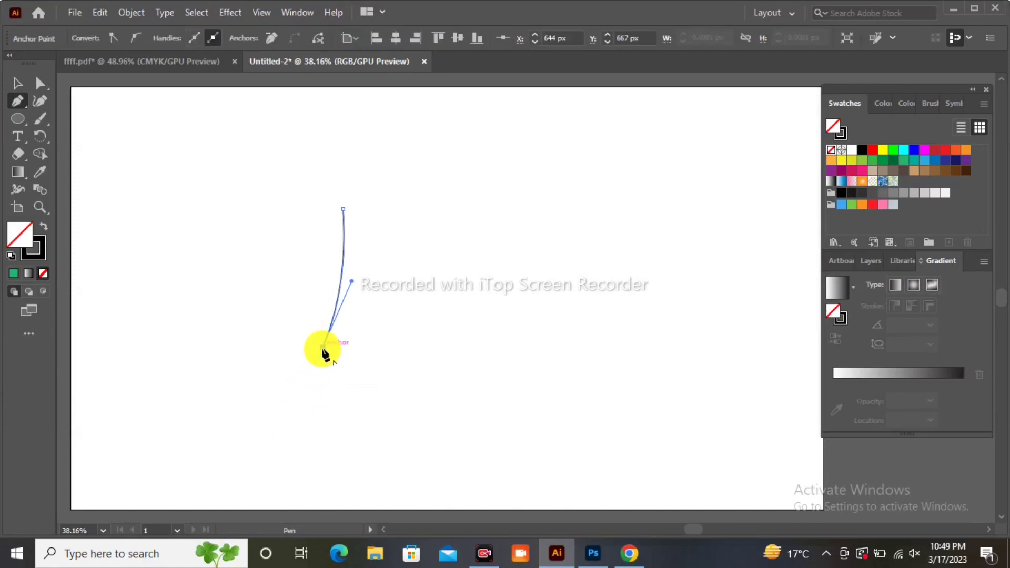
left_click(17, 82)
left_click(66, 105)
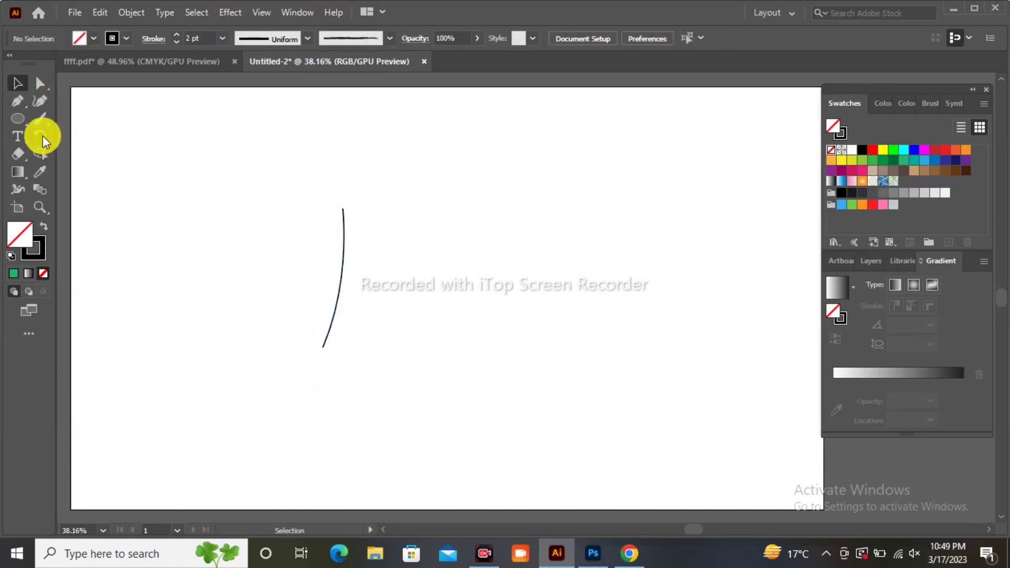
left_click(17, 101)
Extend the path from its top, arcing left and hooking back inward toward the stem
left_click(343, 208)
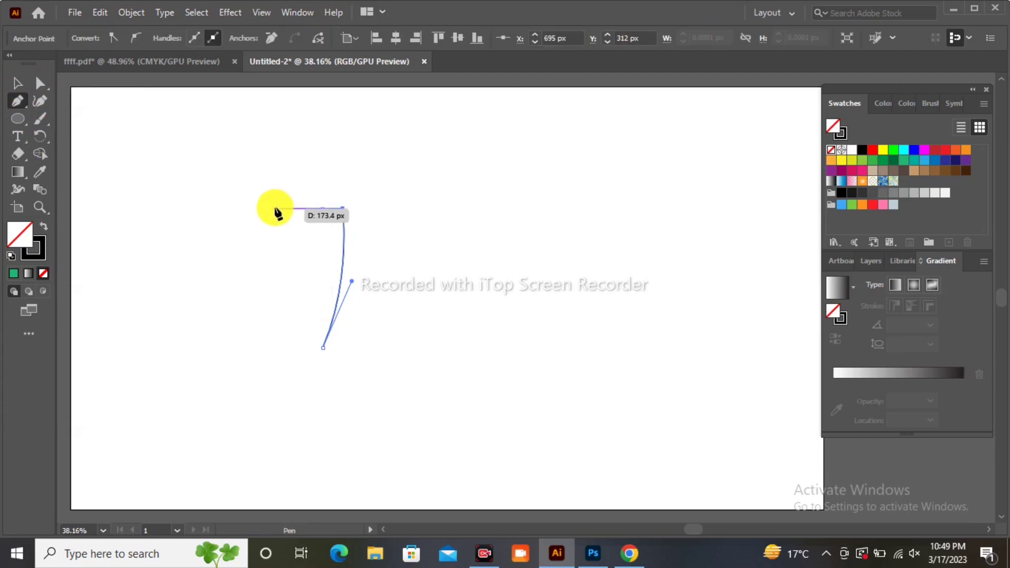
left_click_drag(272, 209, 240, 252)
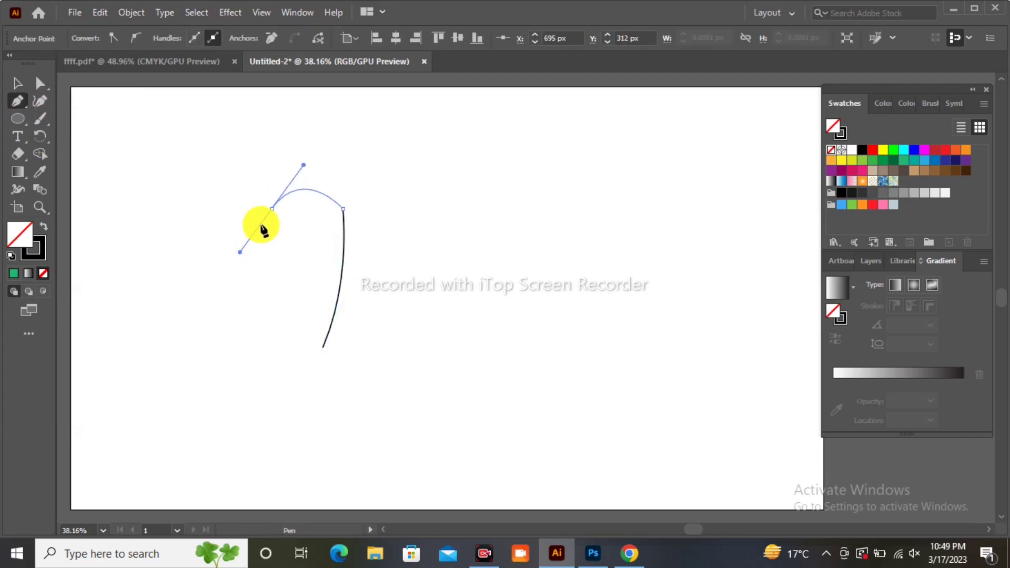
mouse_move(272, 208)
left_mouse_down()
mouse_move(322, 268)
mouse_move(326, 314)
left_mouse_up()
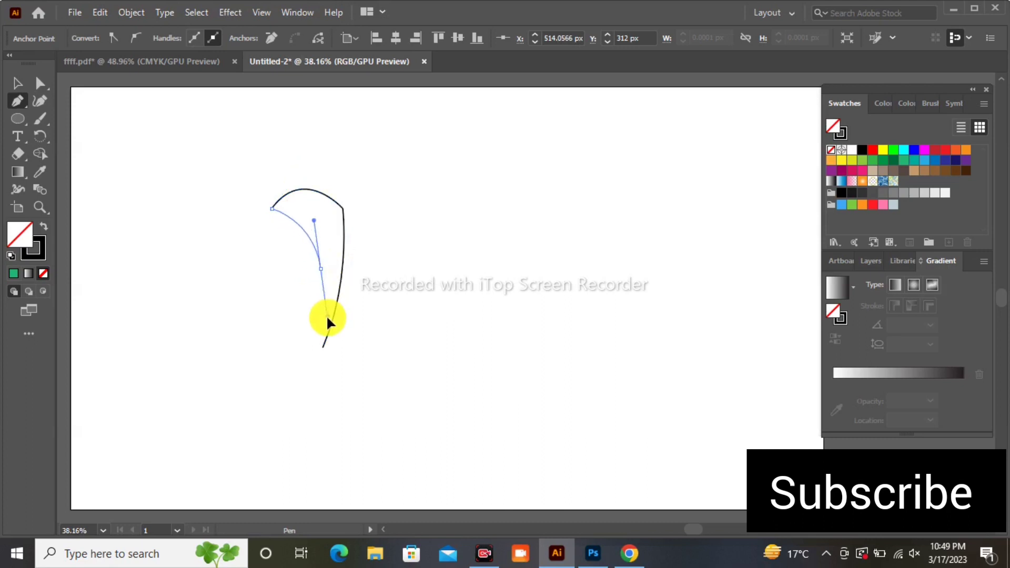
left_click_drag(322, 269, 100, 108)
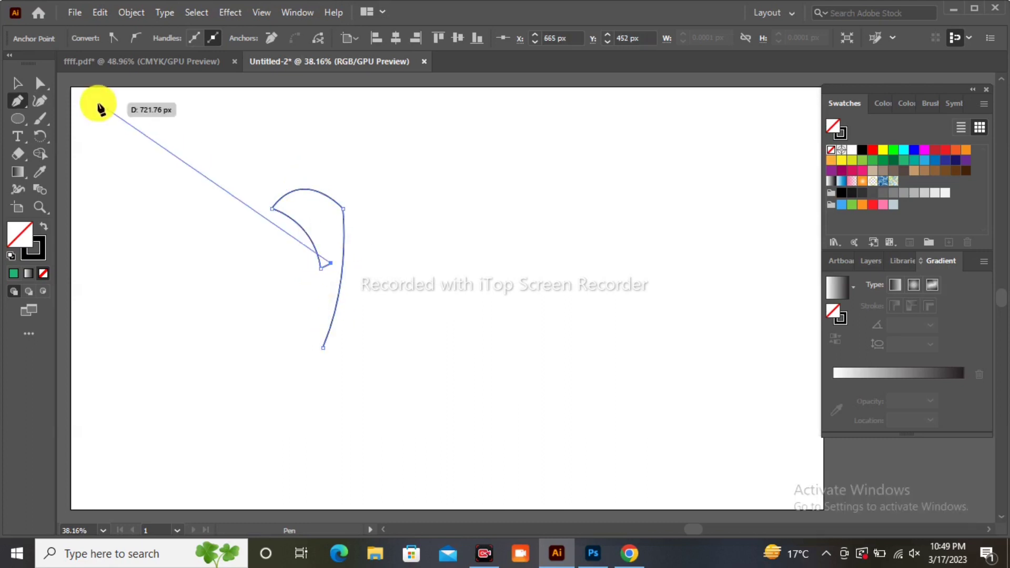
left_click(18, 83)
left_click(154, 172)
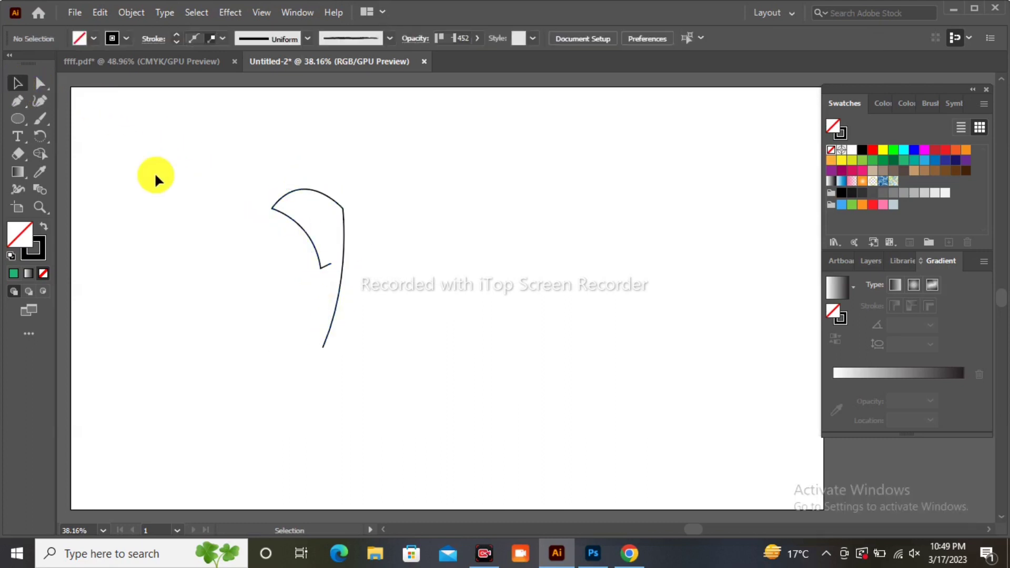
left_click(290, 217)
Add two Curvature anchors on the wing's inner curve and pull the upper one left into an S-wave
left_click(37, 100)
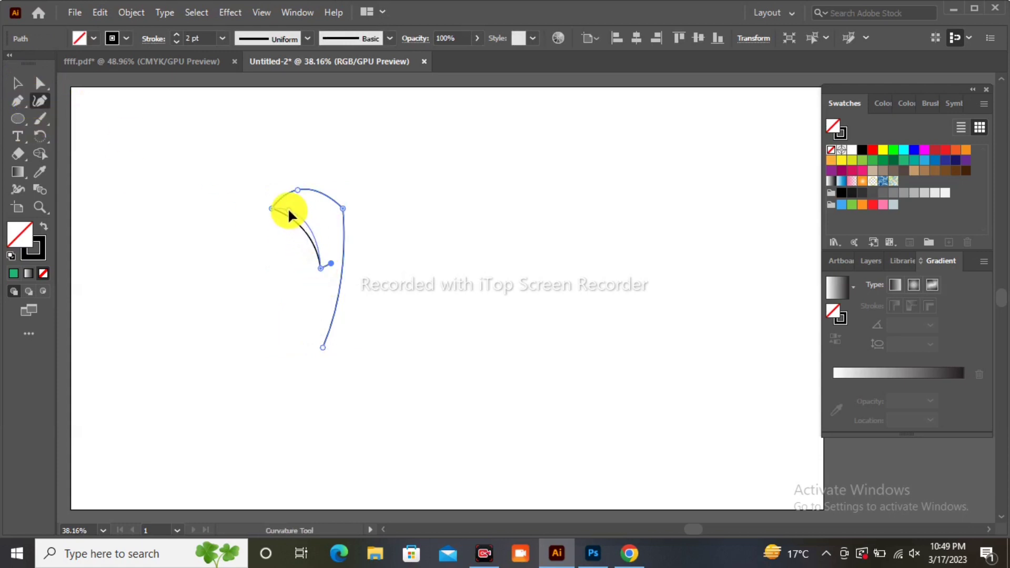
left_click(289, 210)
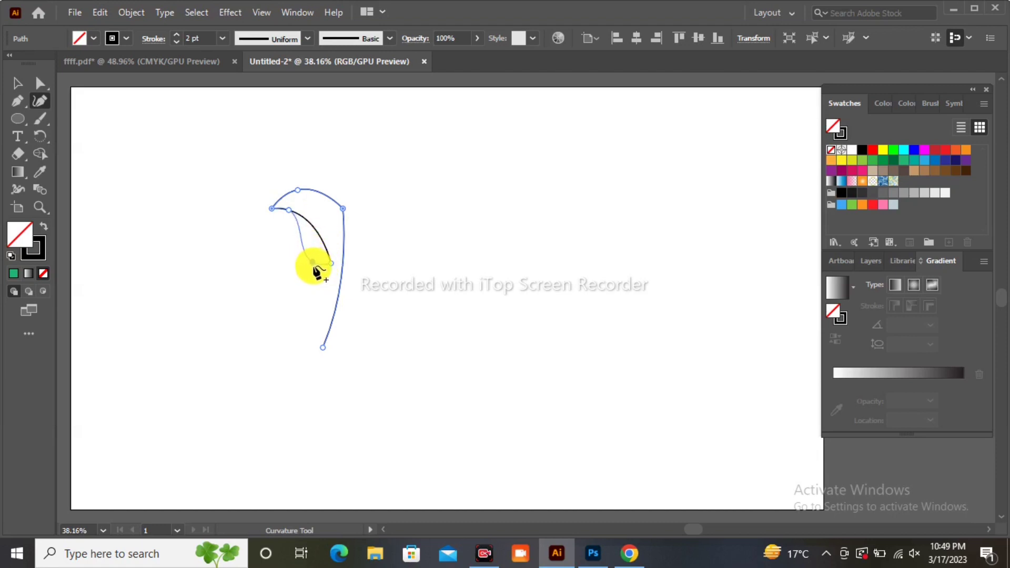
left_click(313, 262)
left_click_drag(290, 215, 267, 210)
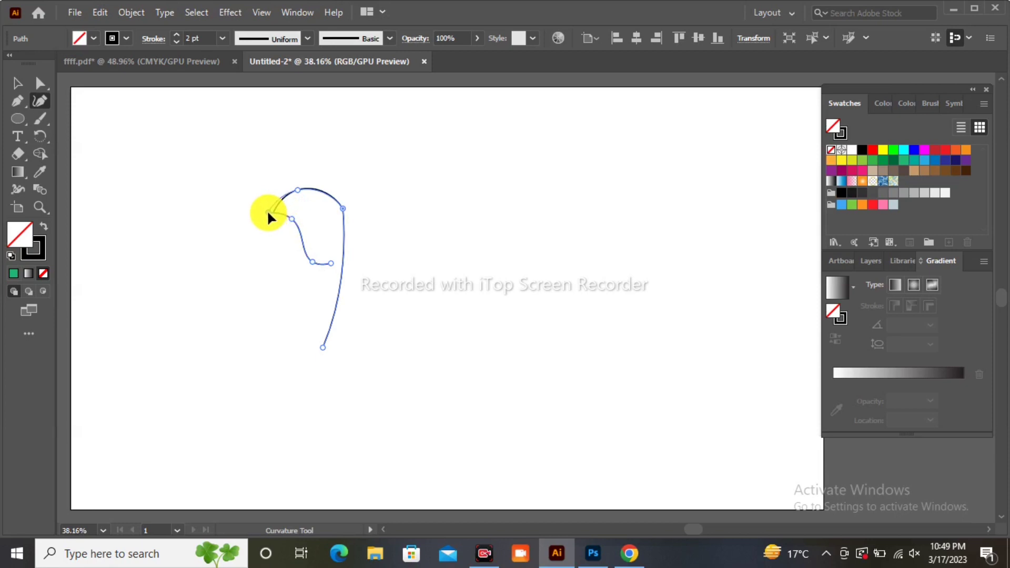
left_click(309, 259)
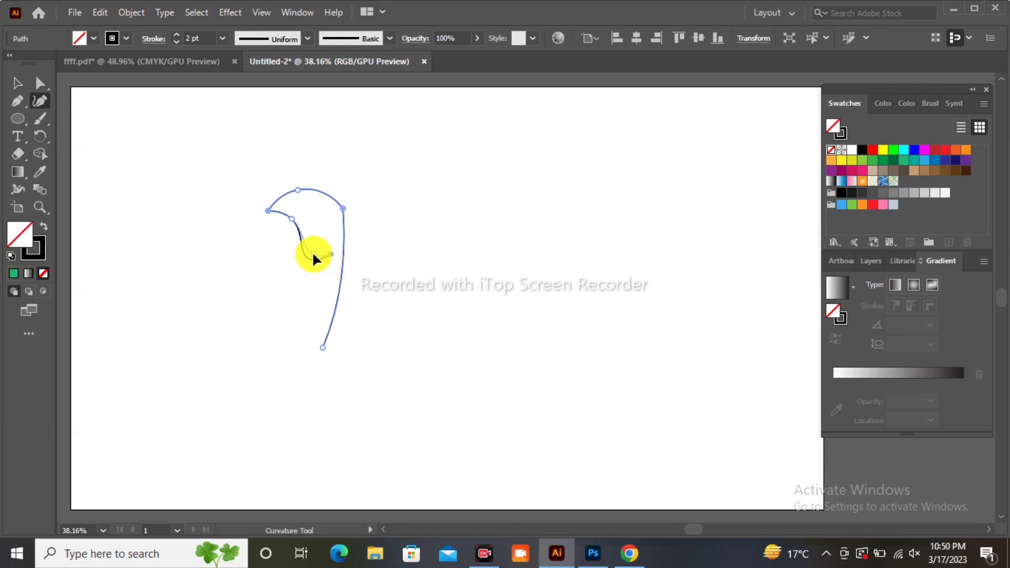
left_click(15, 84)
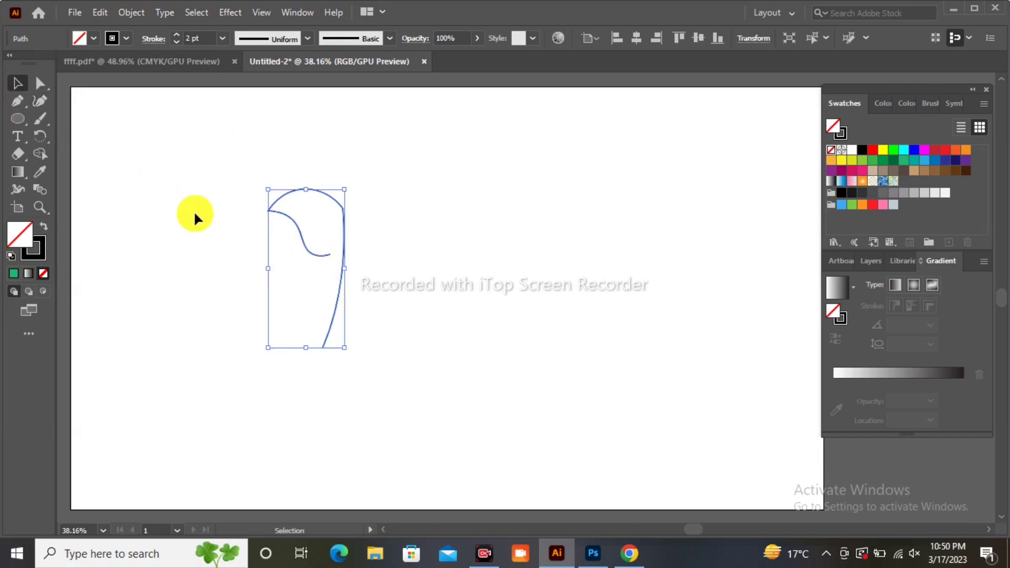
left_click(242, 149)
left_click(298, 190)
left_click(40, 100)
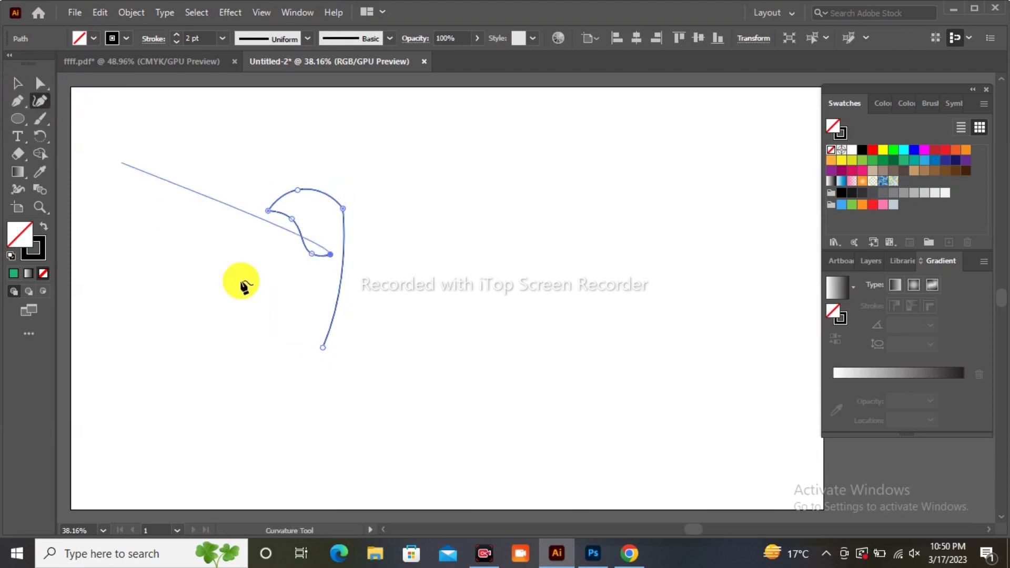
left_click(17, 82)
left_click(158, 170)
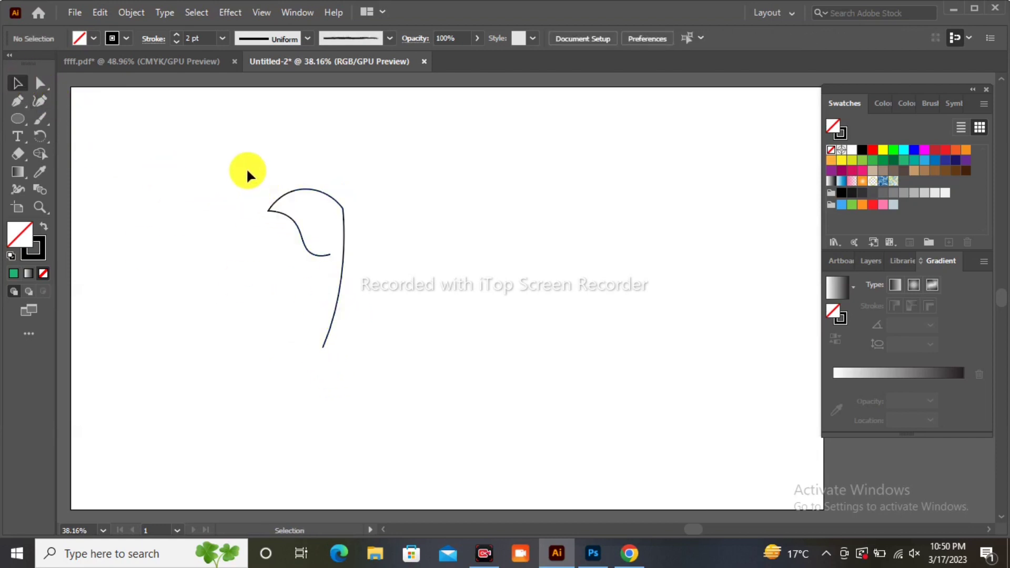
left_click_drag(246, 167, 370, 240)
Give the wing outline a 14 pt stroke with a tapered width profile
left_click(222, 37)
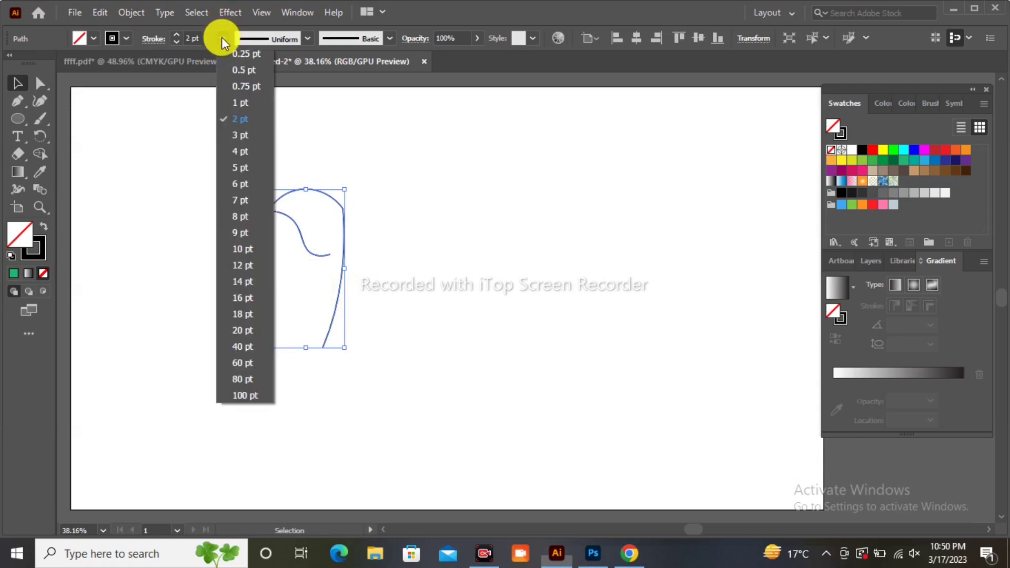
left_click(247, 273)
left_click(307, 38)
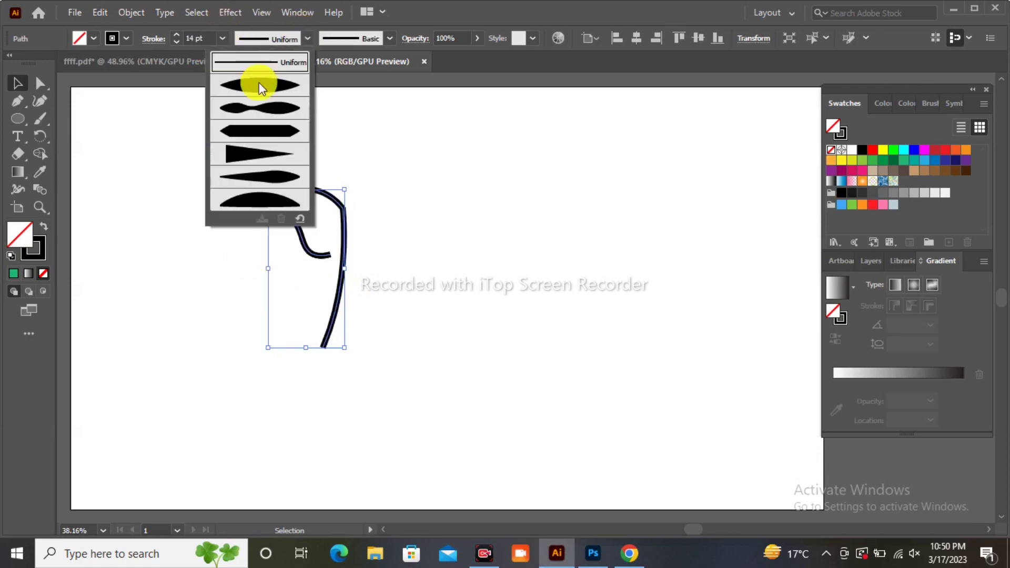
left_click(259, 82)
left_click(179, 122)
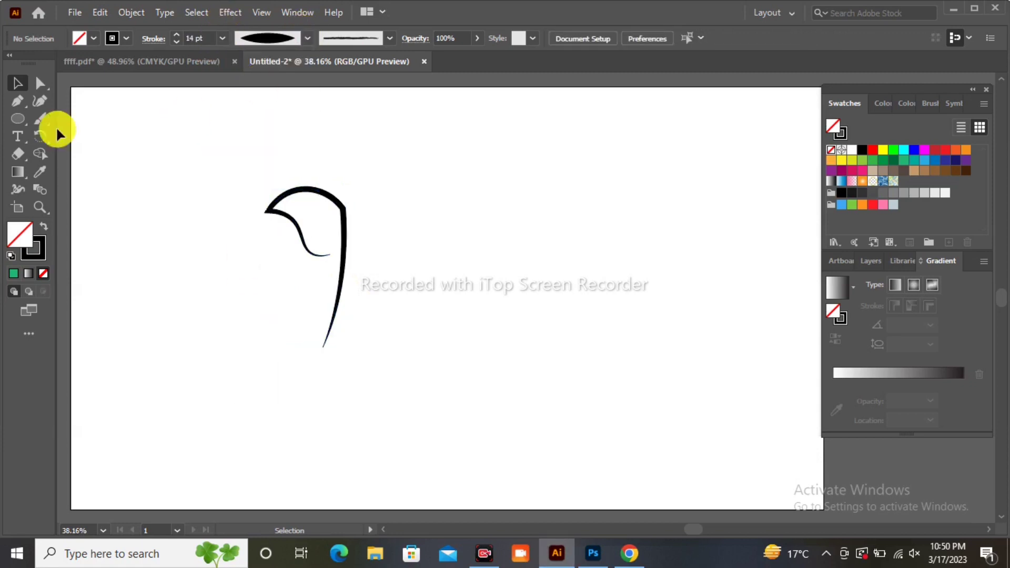
Draw a second inner curve from the lower tip, forming the lower wing lobe
left_click(324, 347)
mouse_move(323, 347)
left_mouse_down()
mouse_move(330, 319)
mouse_move(314, 293)
mouse_move(345, 251)
left_mouse_up()
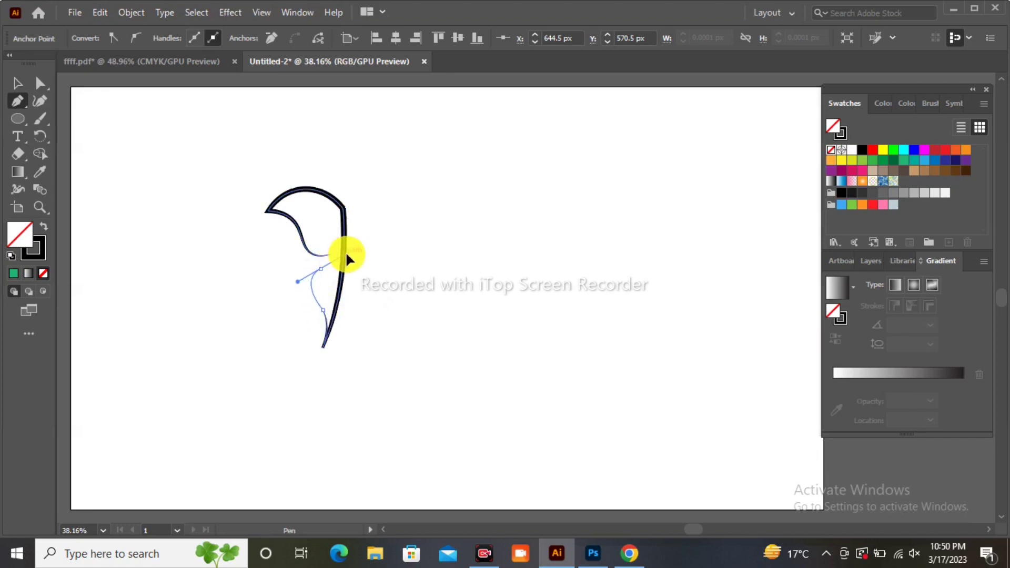
left_click(320, 268)
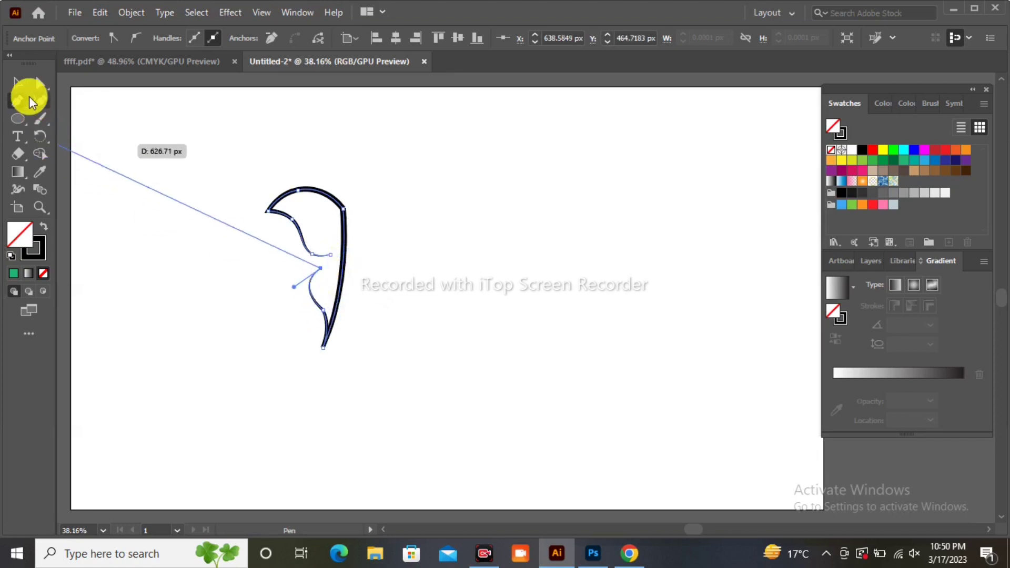
left_click(21, 84)
left_click(157, 184)
left_click(320, 307)
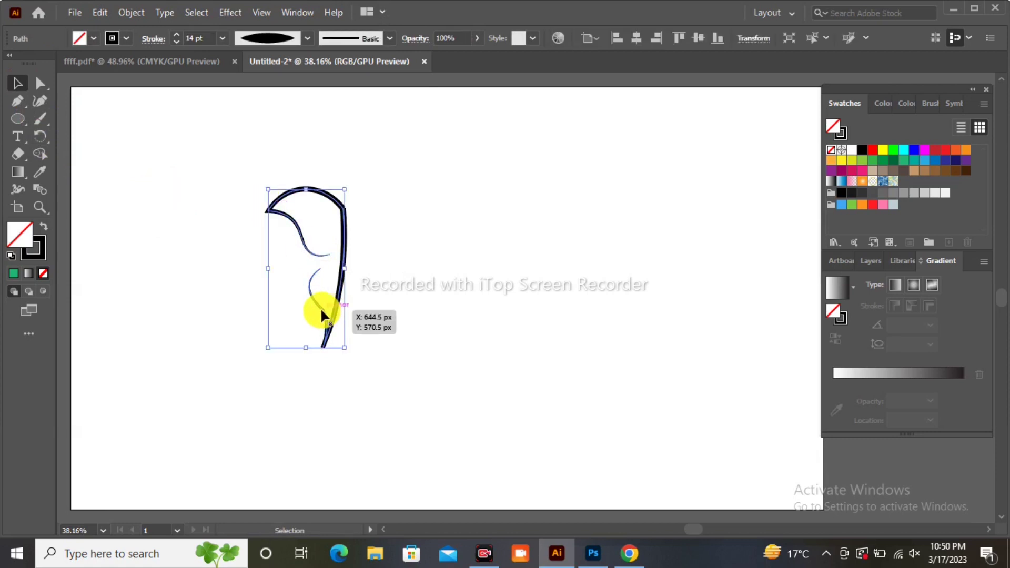
left_click(39, 101)
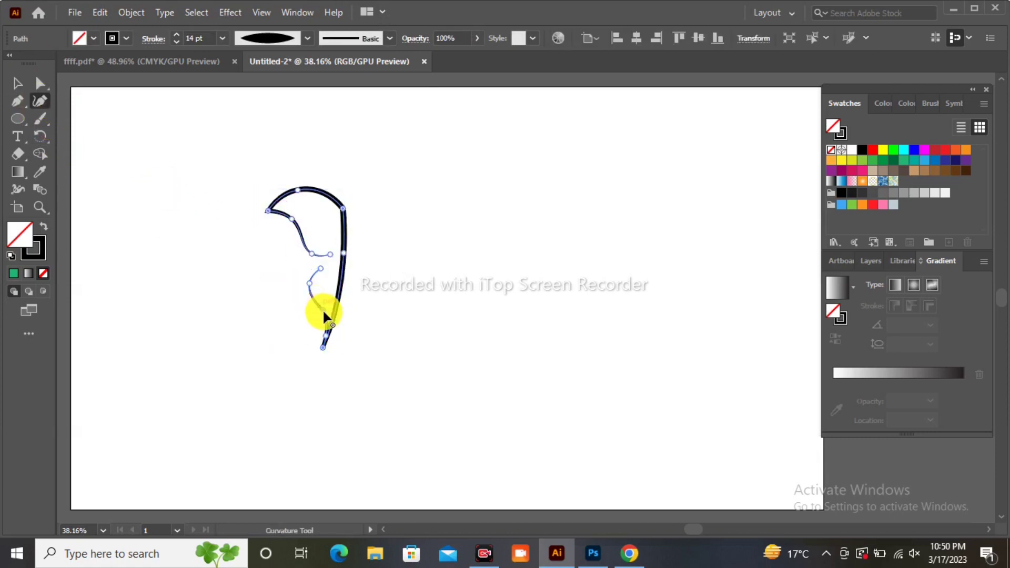
left_click(161, 231)
left_click(12, 83)
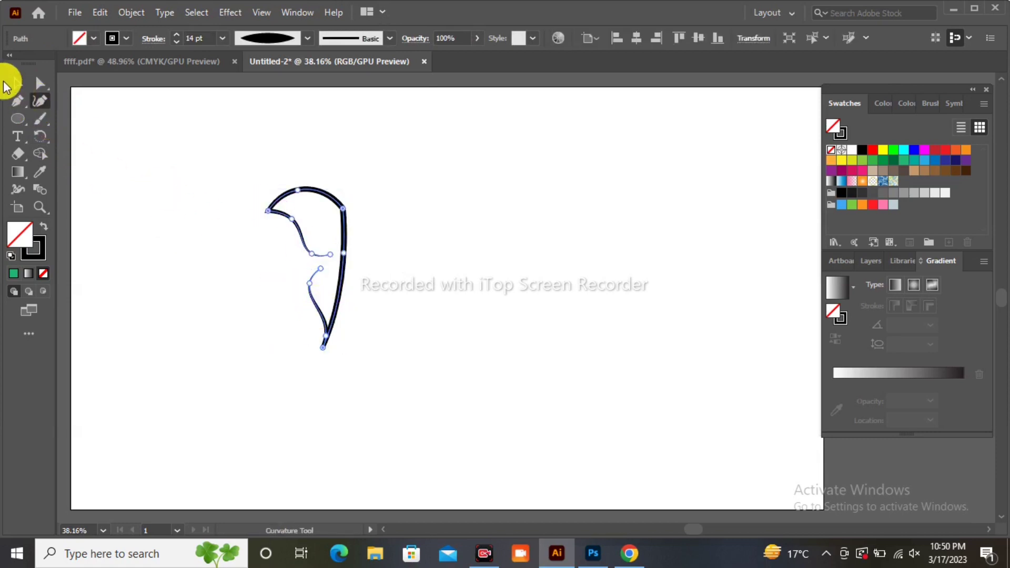
left_click(151, 174)
Enlarge the wing and Alt-drag a copy to the right
left_click_drag(226, 161, 381, 389)
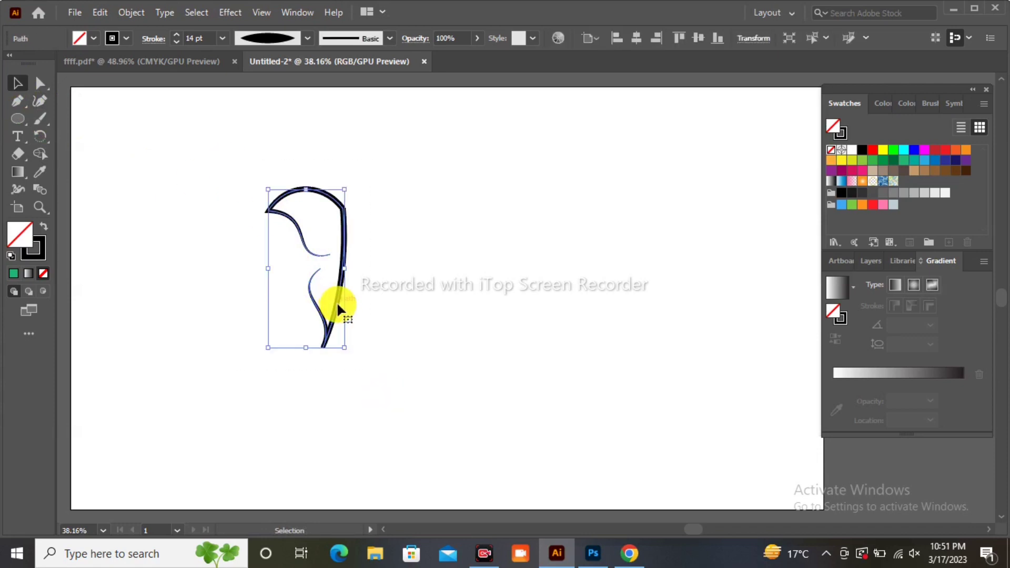
left_click_drag(345, 347, 373, 352)
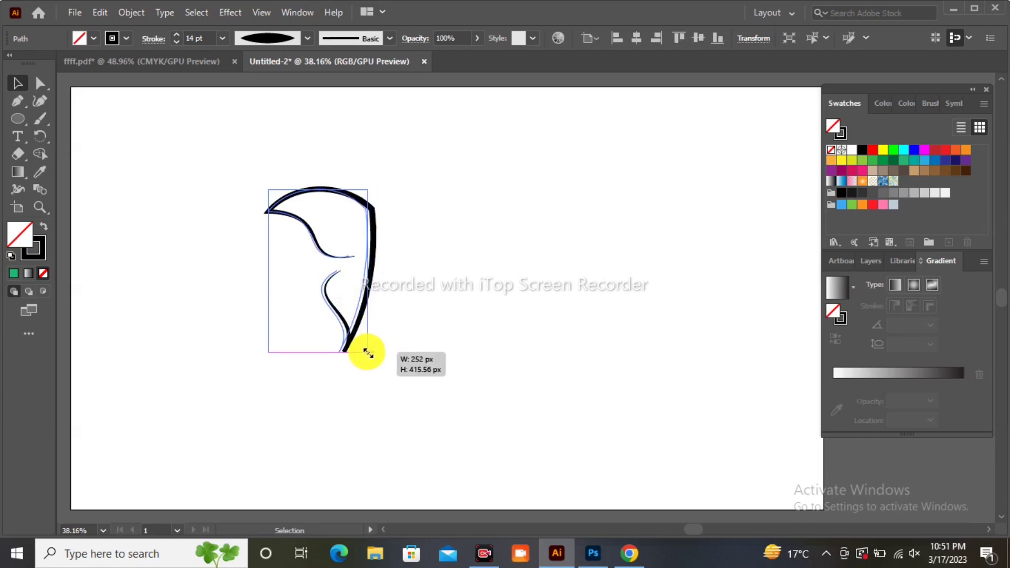
left_click_drag(373, 352, 459, 327)
Reflect the copy vertically and nudge it down to align with the left wing
right_click(460, 326)
mouse_move(504, 446)
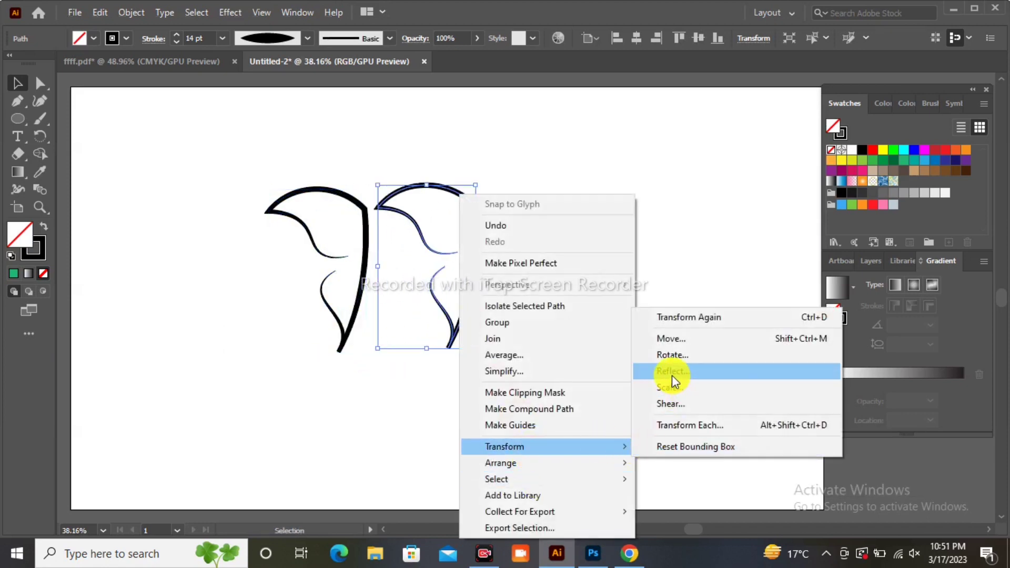
left_click(671, 371)
left_click(272, 351)
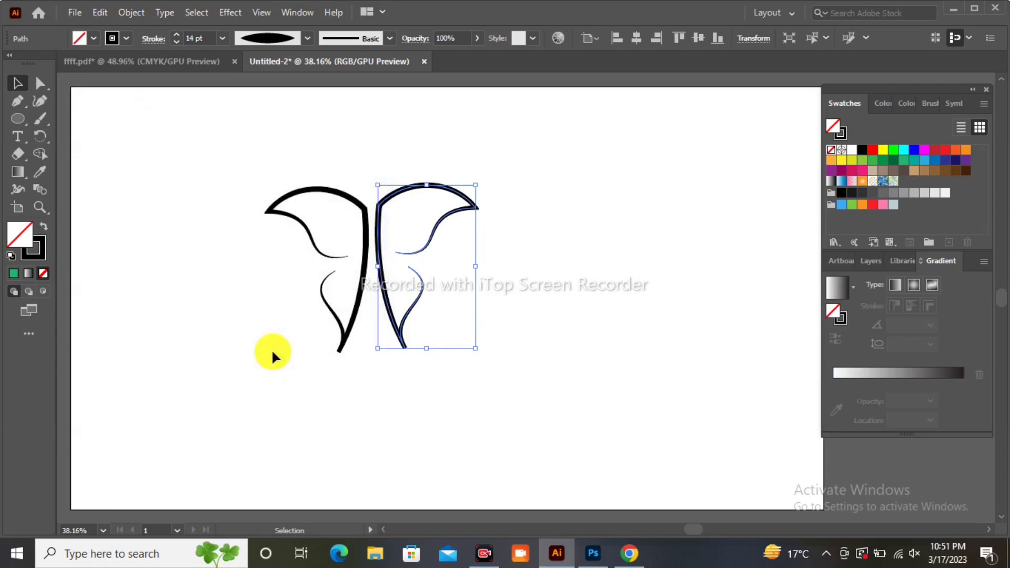
left_click(372, 391)
left_click_drag(380, 235, 379, 239)
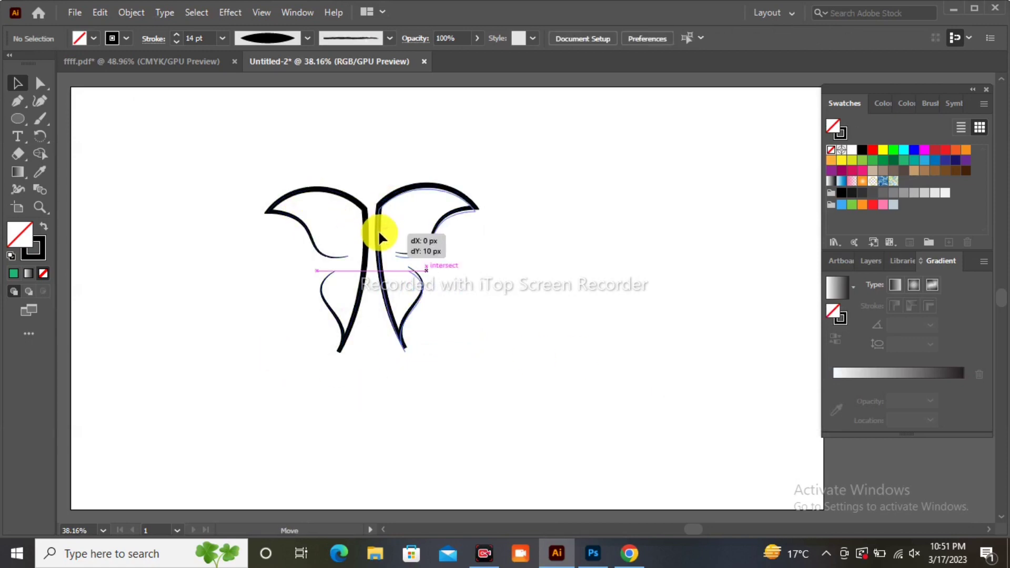
left_click(309, 159)
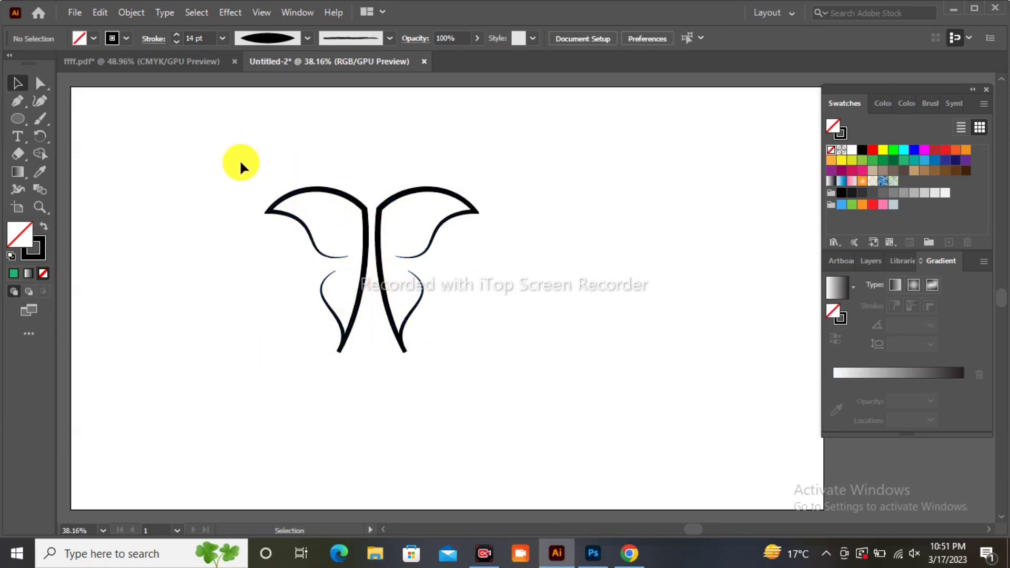
Resize the left wing, paste a copy in place, and narrow the copy
left_click(315, 195)
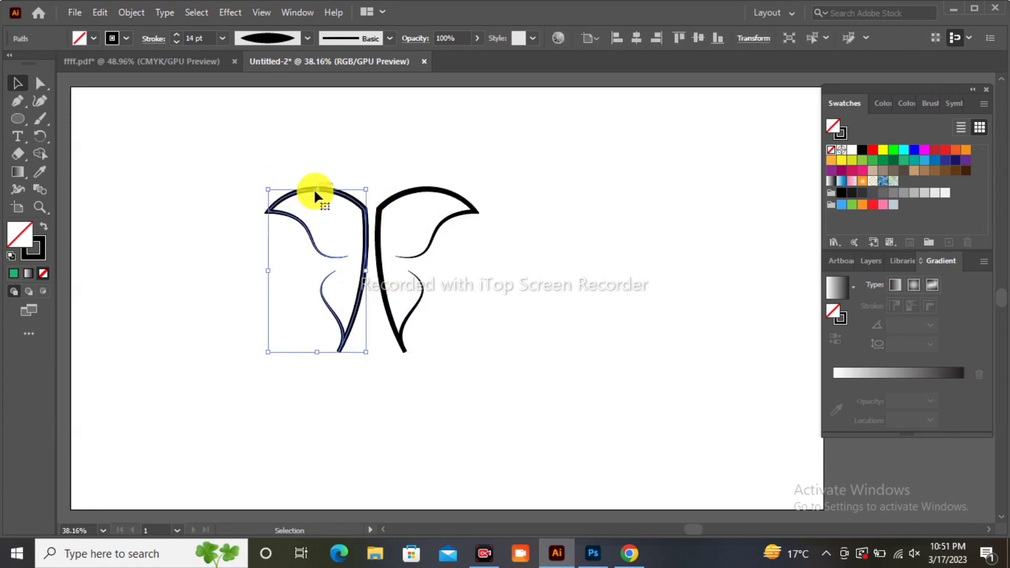
left_click_drag(312, 191, 188, 191)
left_click(323, 204)
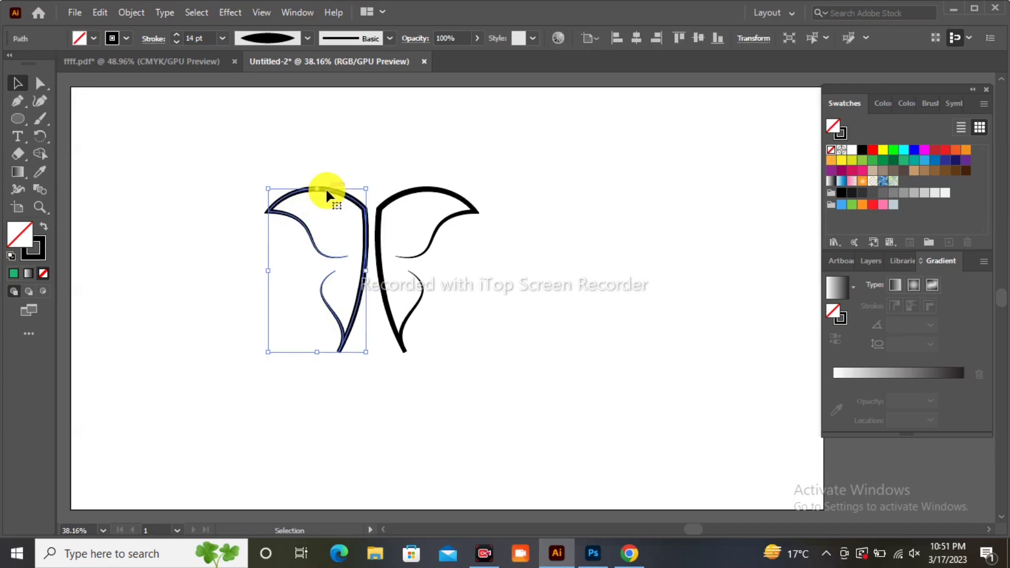
left_click(106, 14)
left_click(135, 84)
left_click(100, 12)
left_click(150, 149)
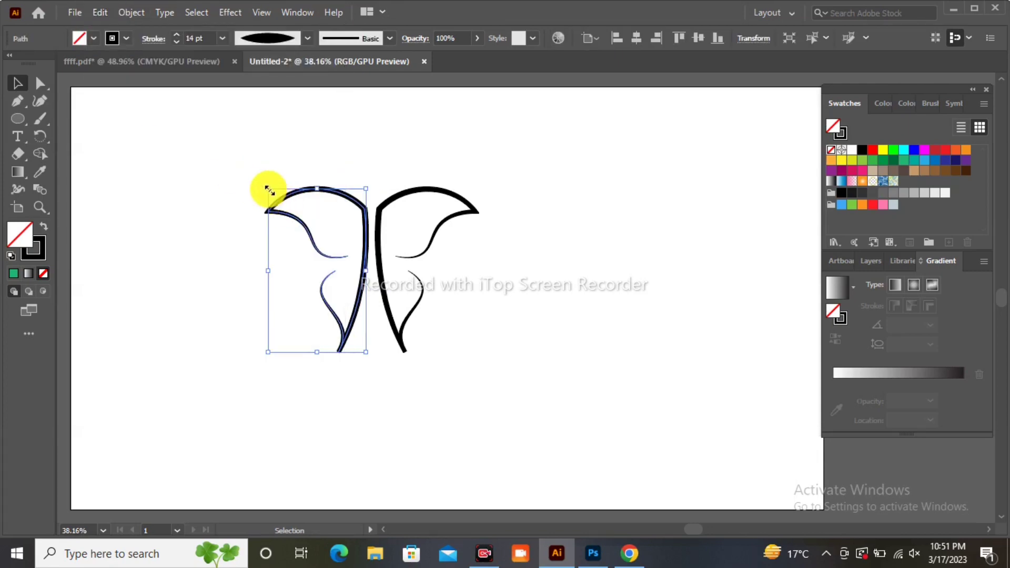
left_click_drag(269, 190, 288, 189)
left_click(39, 100)
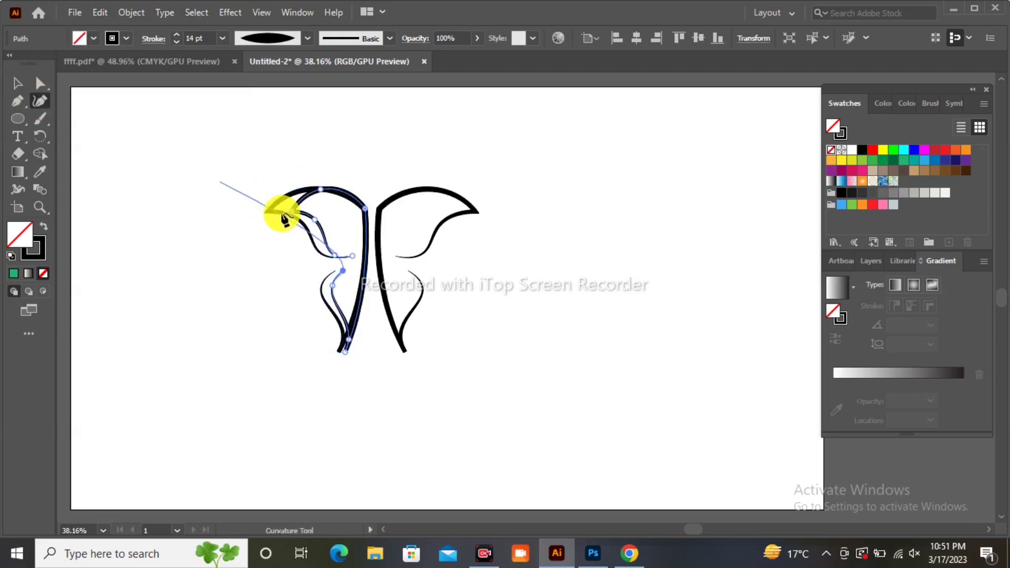
Bend the inner copy into a wavy contour with Curvature points, then Alt-drag a duplicate right
left_click(284, 197)
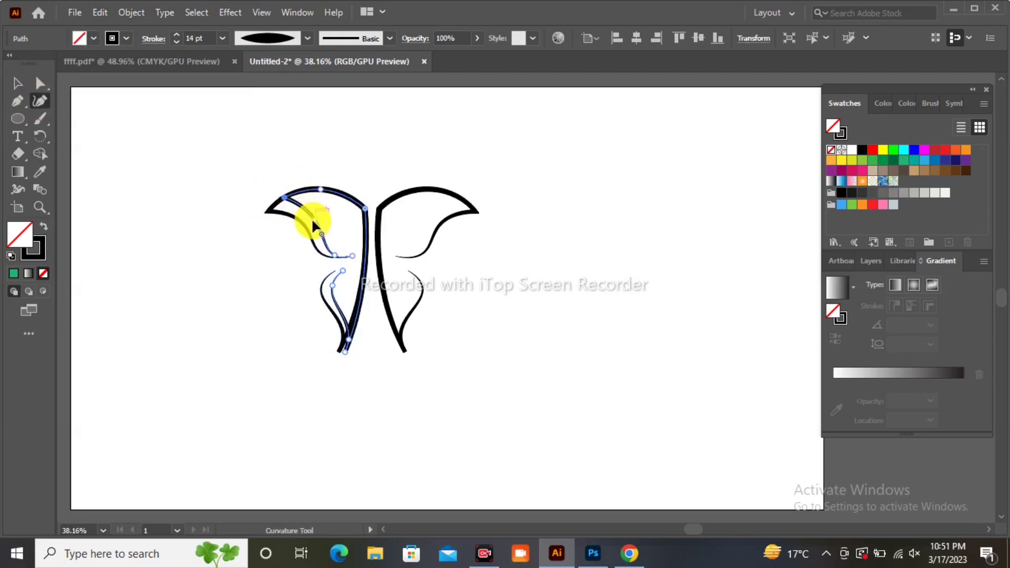
left_click(314, 220)
left_click(328, 249)
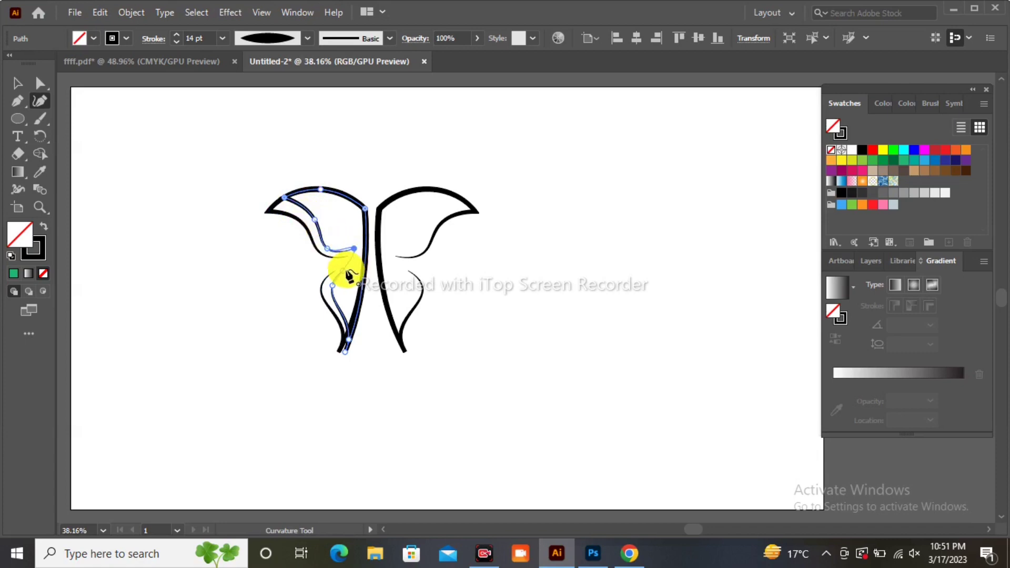
left_click(354, 249)
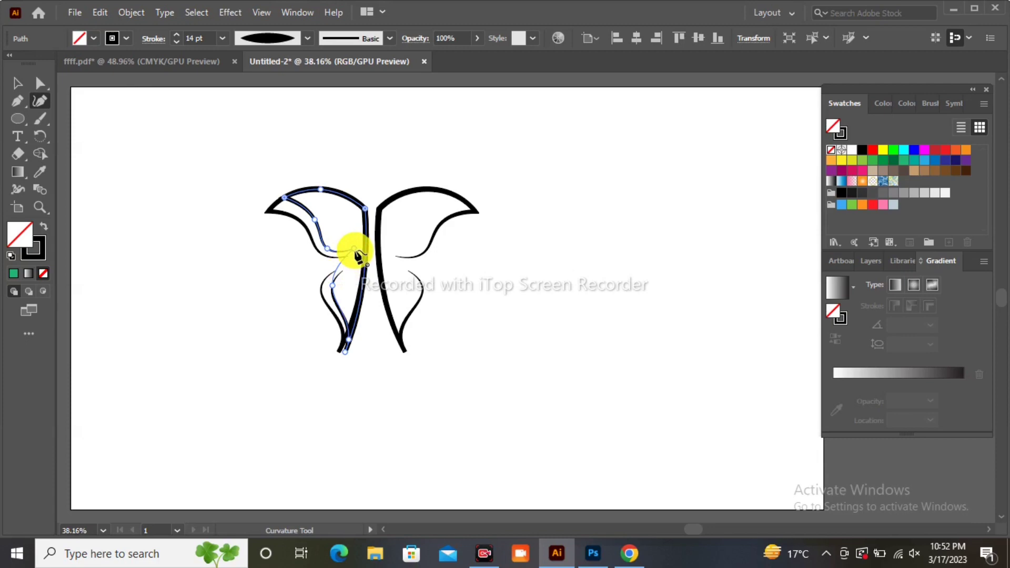
left_click(334, 283)
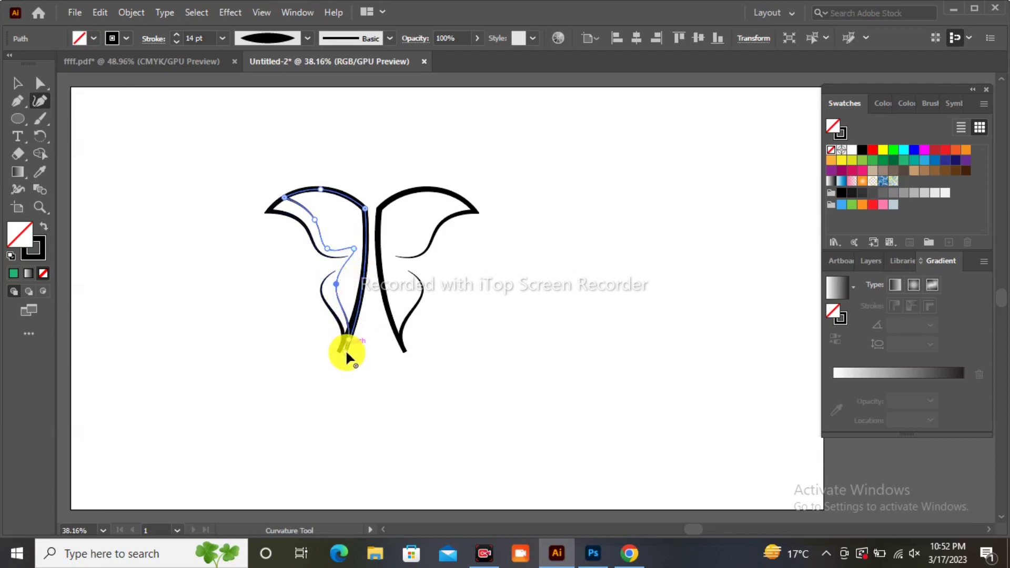
left_click_drag(339, 348, 348, 336)
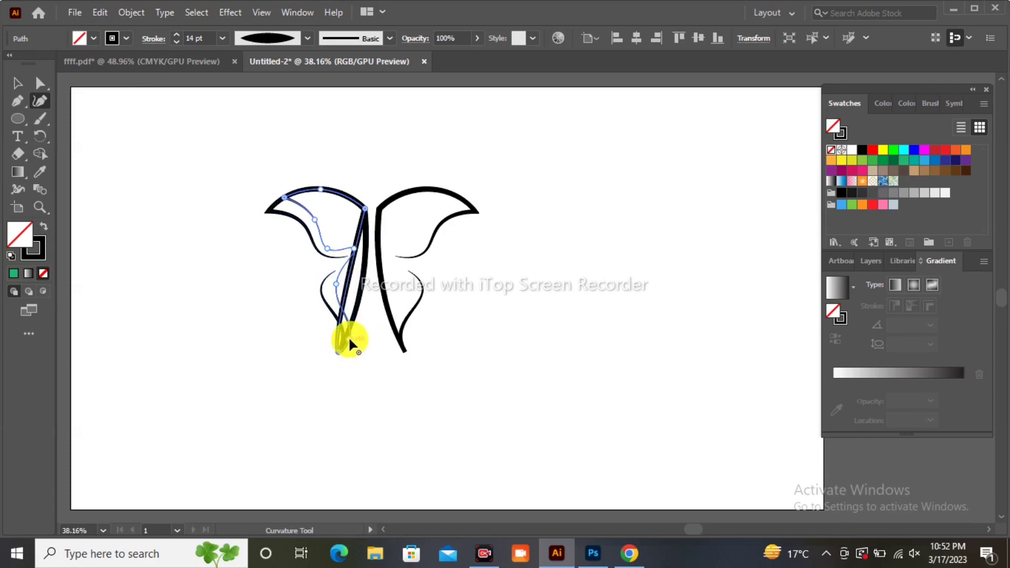
left_click(343, 333)
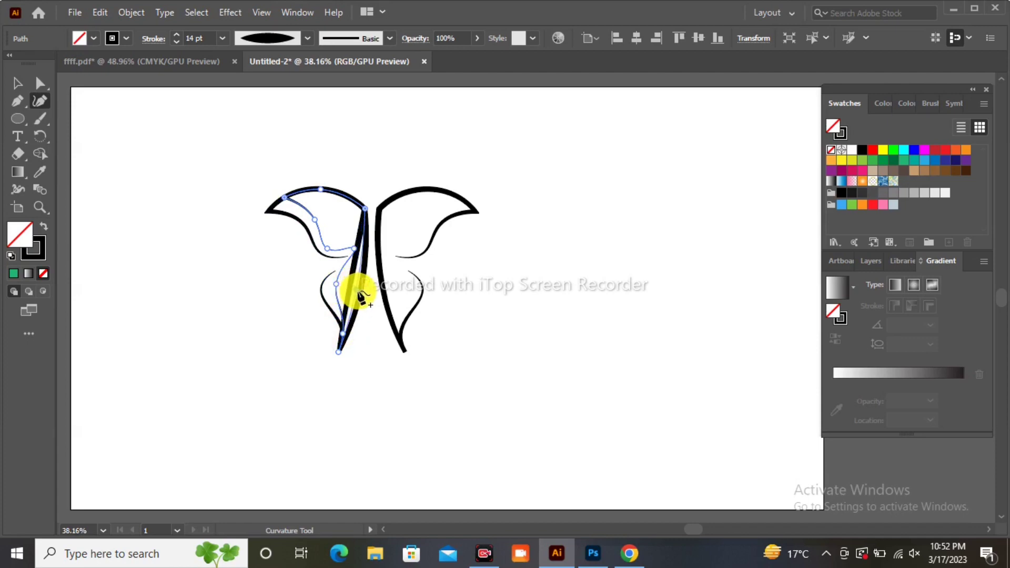
left_click_drag(344, 330, 344, 329)
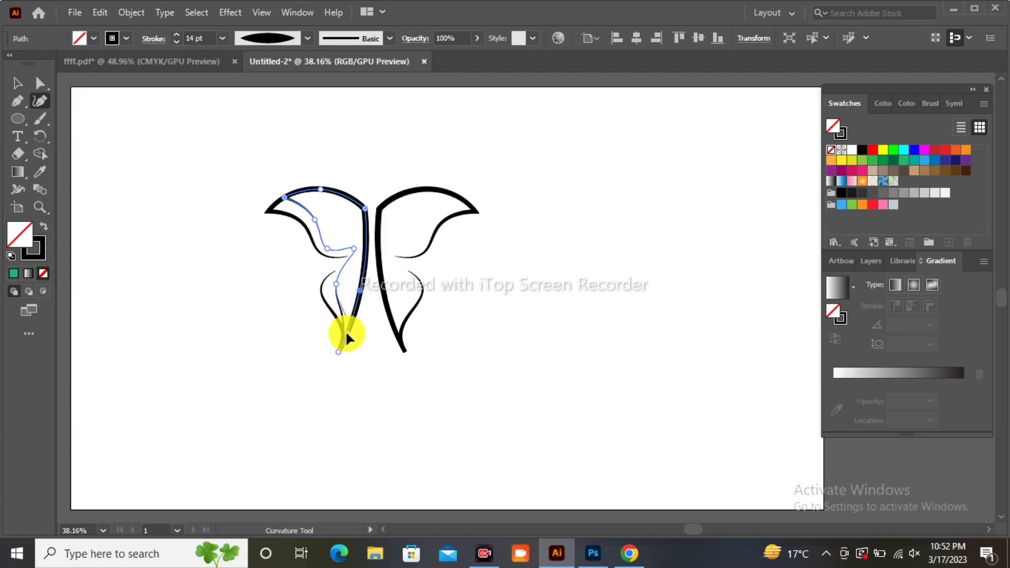
left_click(335, 289)
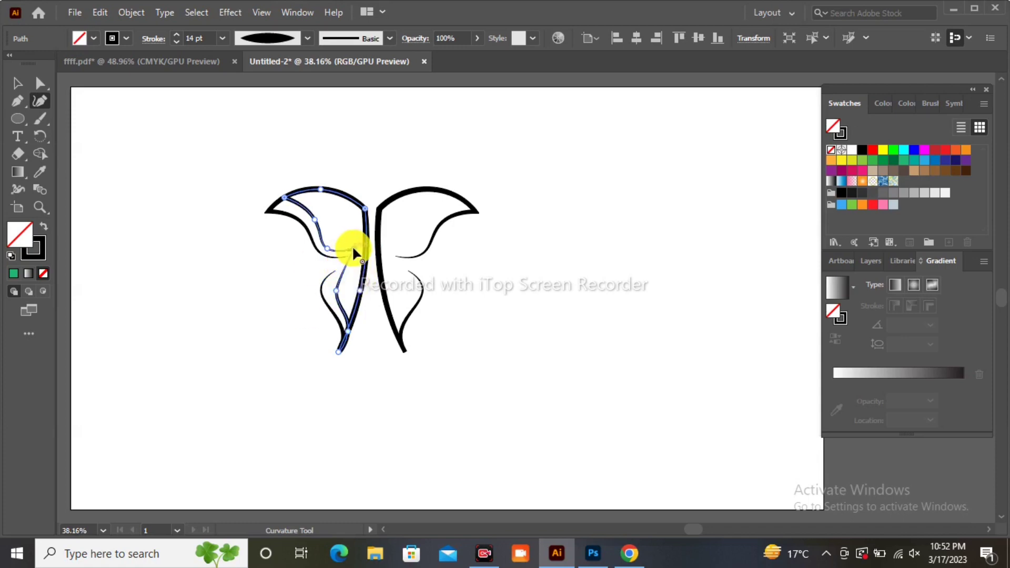
left_click(354, 256)
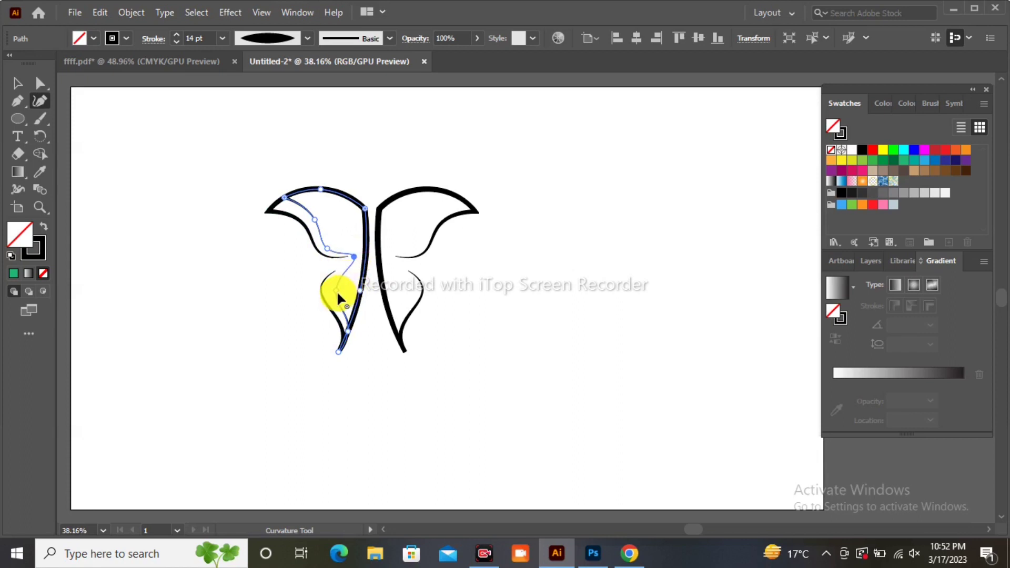
left_click(16, 82)
left_click_drag(316, 255, 458, 260)
Reflect the duplicated inner shape vertically into the right wing and fill the left inner shape green
right_click(457, 260)
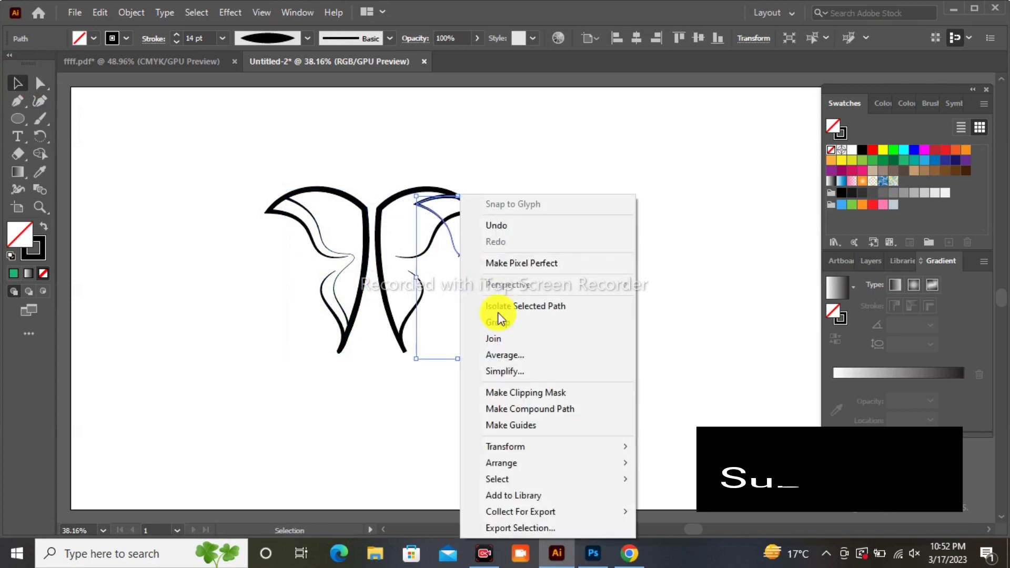
mouse_move(505, 446)
left_click(671, 374)
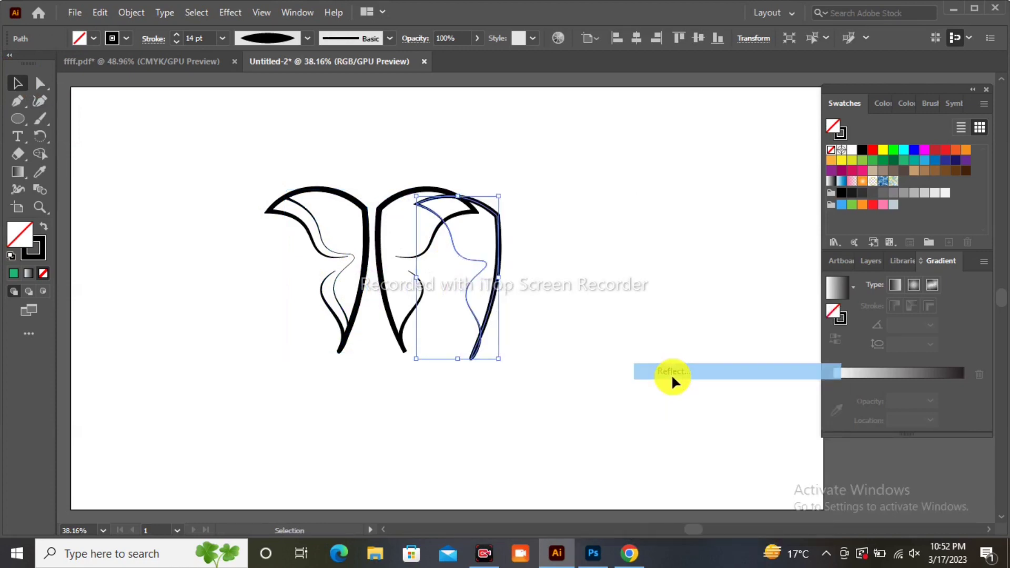
left_click(258, 343)
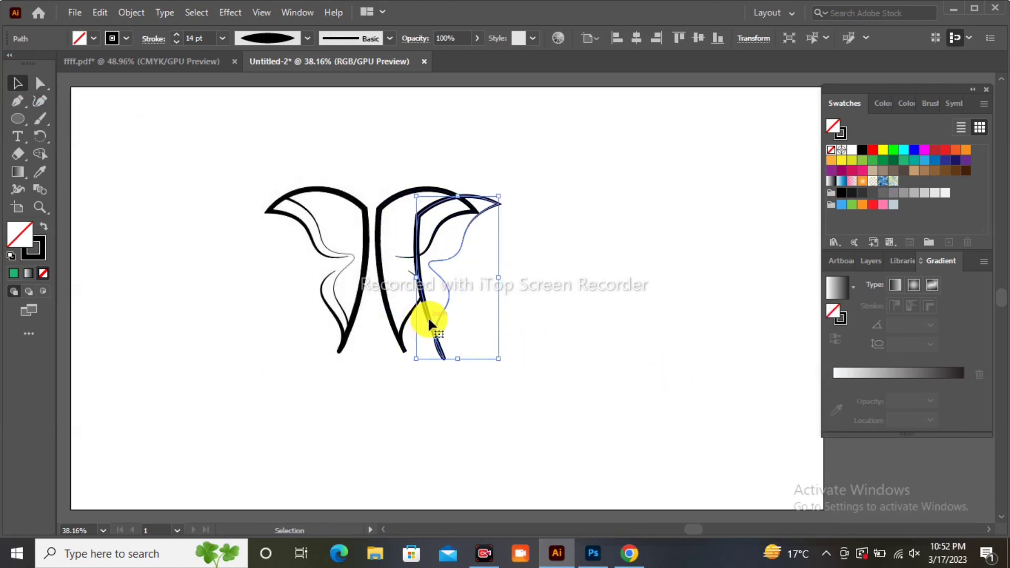
left_click_drag(439, 317, 349, 303)
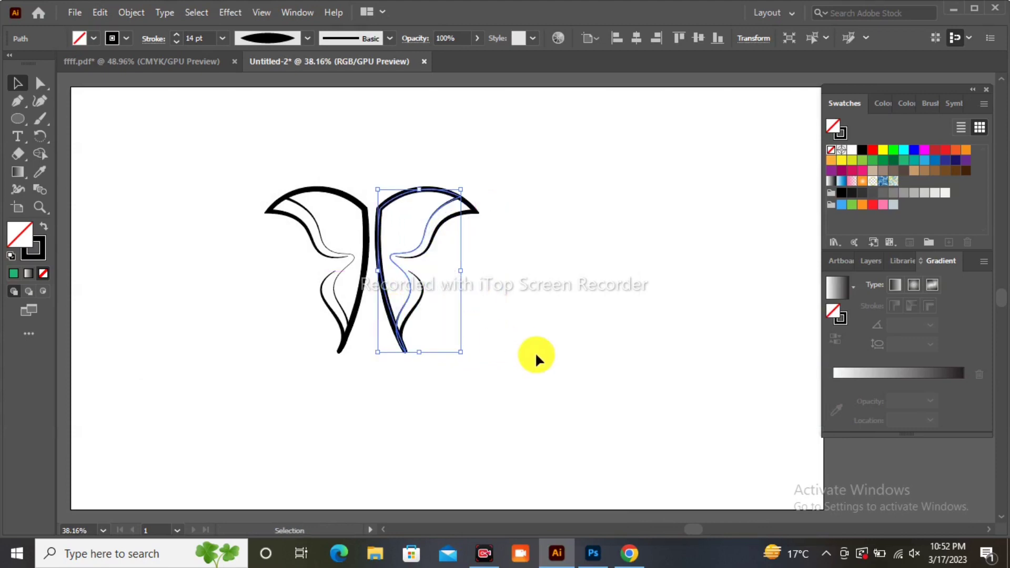
left_click(535, 352)
left_click(314, 217)
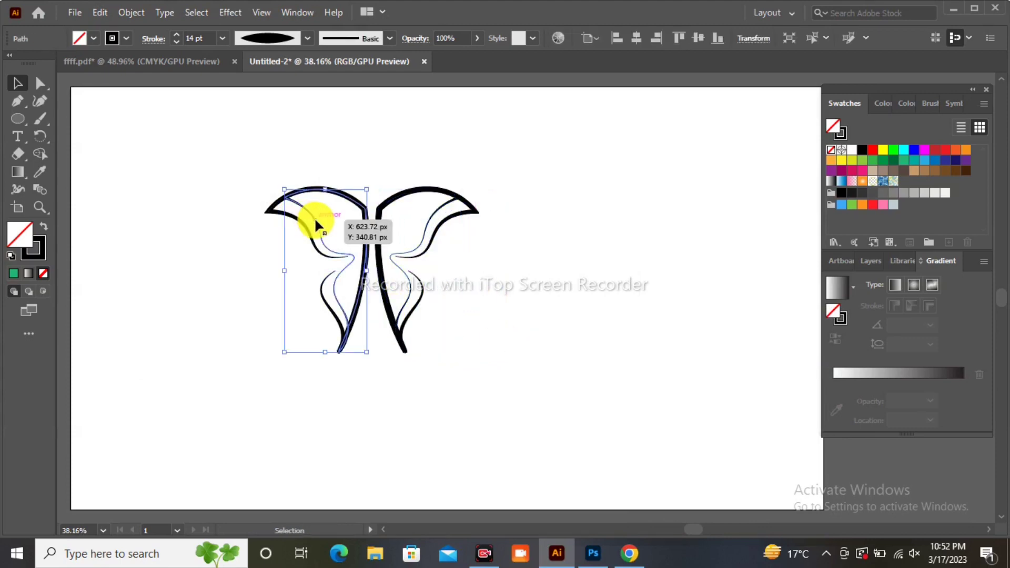
left_click(903, 167)
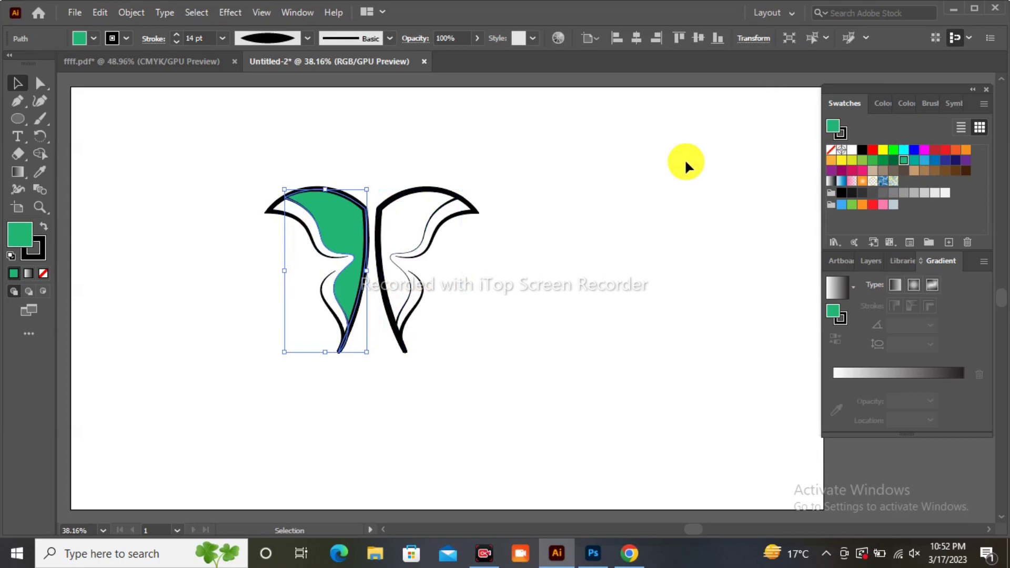
Fill the right inner wing green and set both inner wings' stroke to None
left_click(441, 203)
left_click(903, 161)
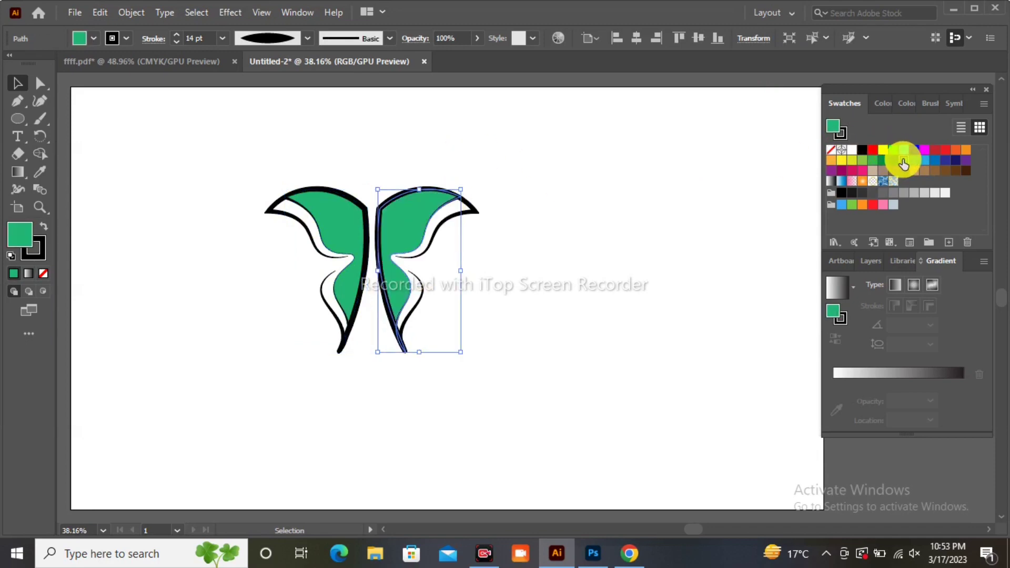
left_click(582, 198)
left_click(306, 213)
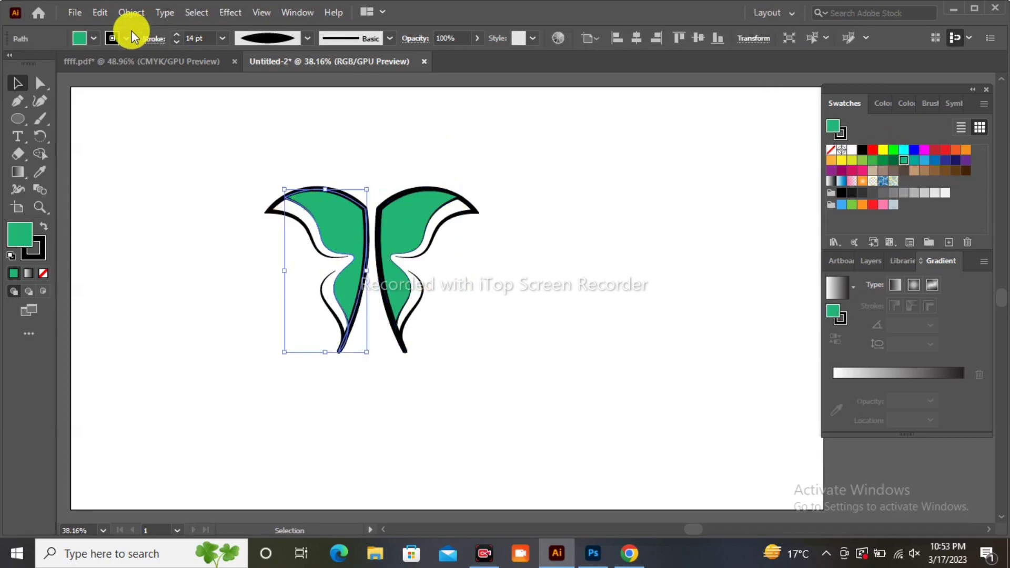
left_click(126, 38)
left_click(8, 61)
left_click(167, 210)
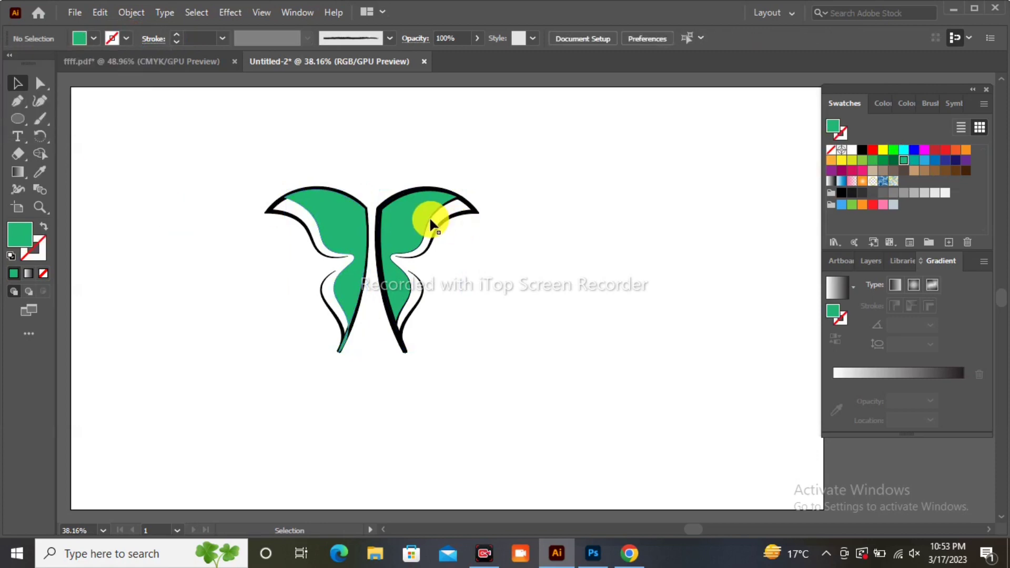
left_click(425, 215)
left_click(94, 42)
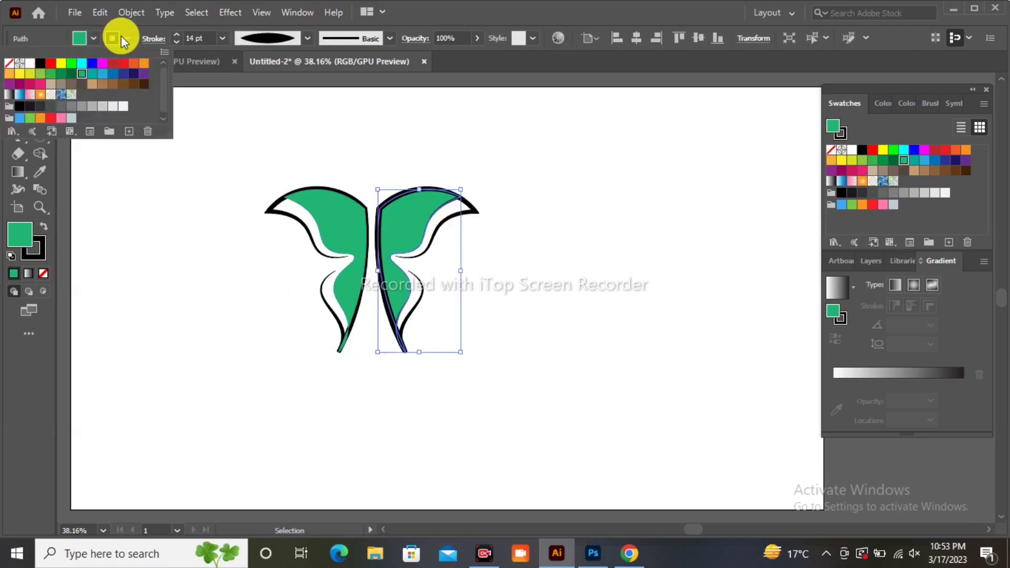
left_click(8, 62)
left_click(130, 153)
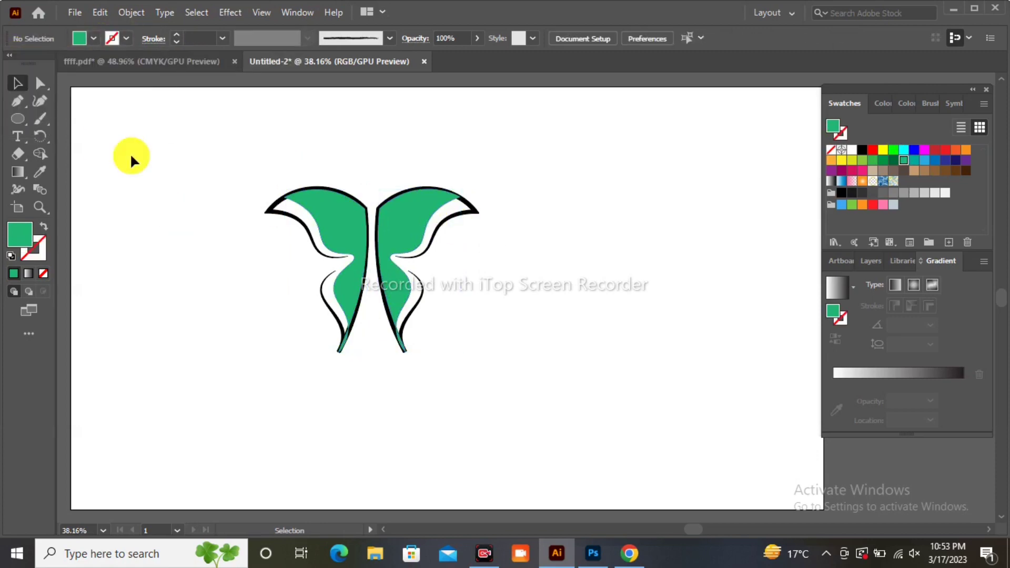
Bring the left and right black wing outlines to the front
right_click(269, 208)
mouse_move(355, 463)
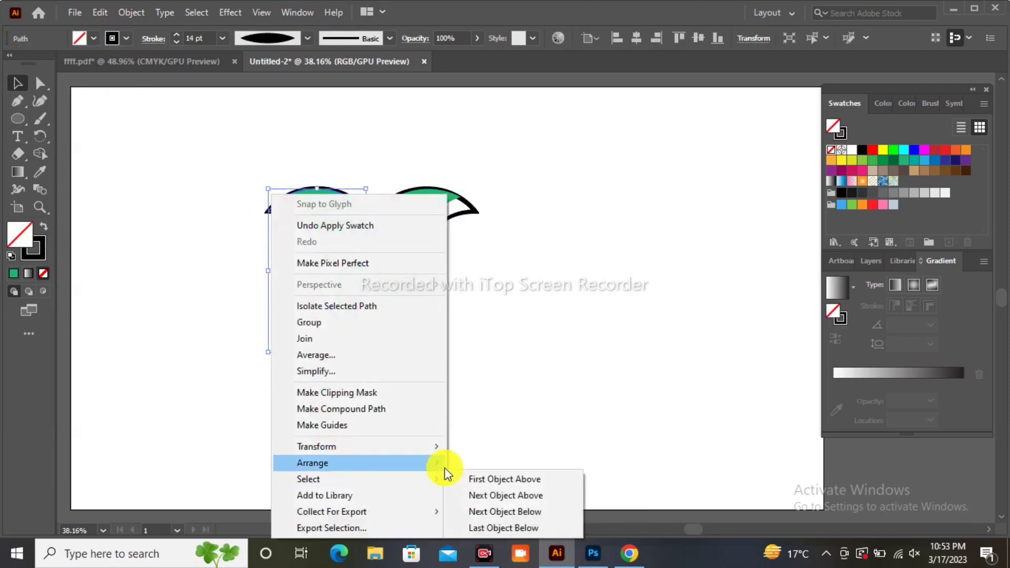
left_click(463, 461)
left_click(430, 333)
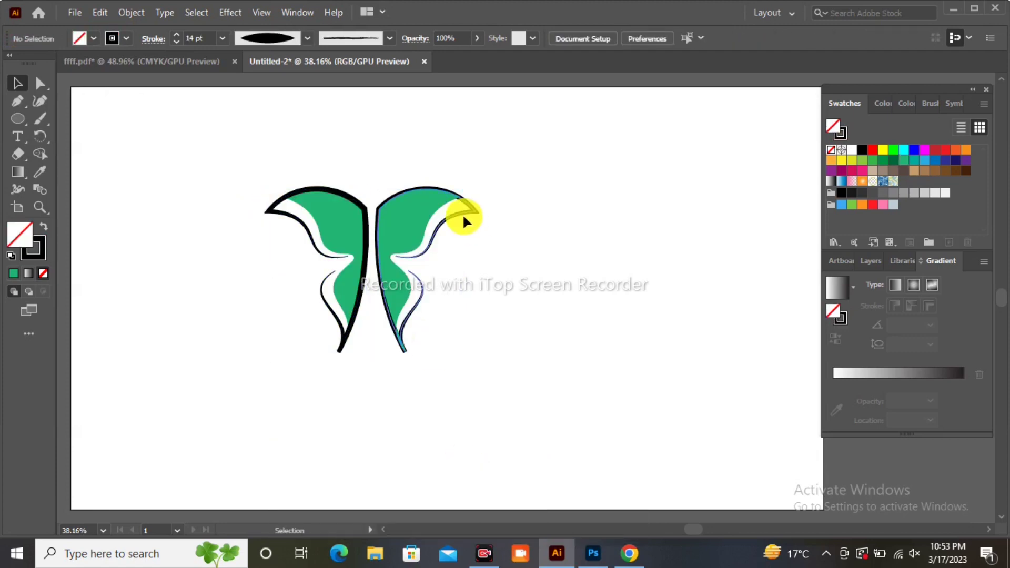
right_click(462, 214)
mouse_move(505, 462)
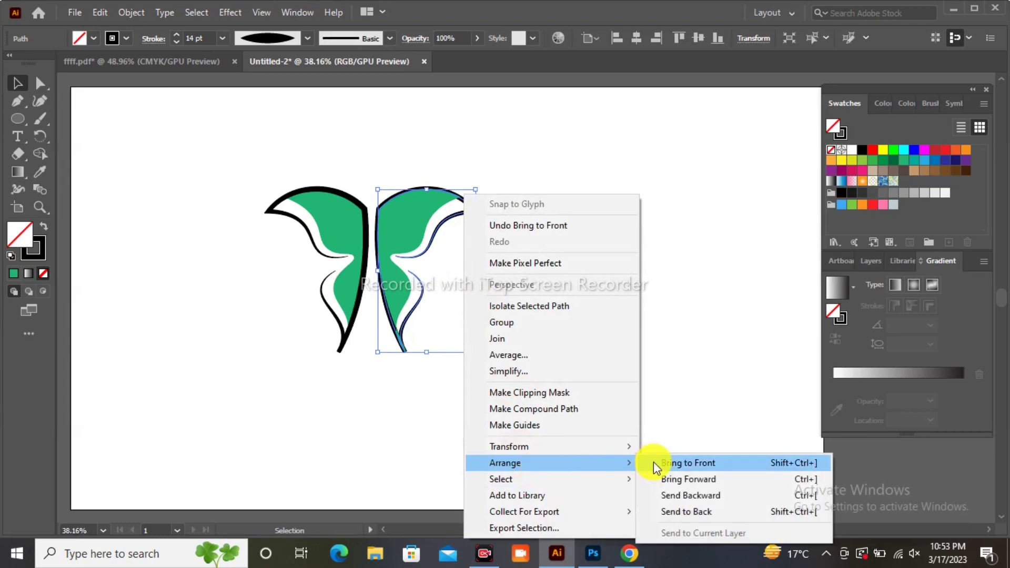
left_click(653, 461)
left_click(523, 367)
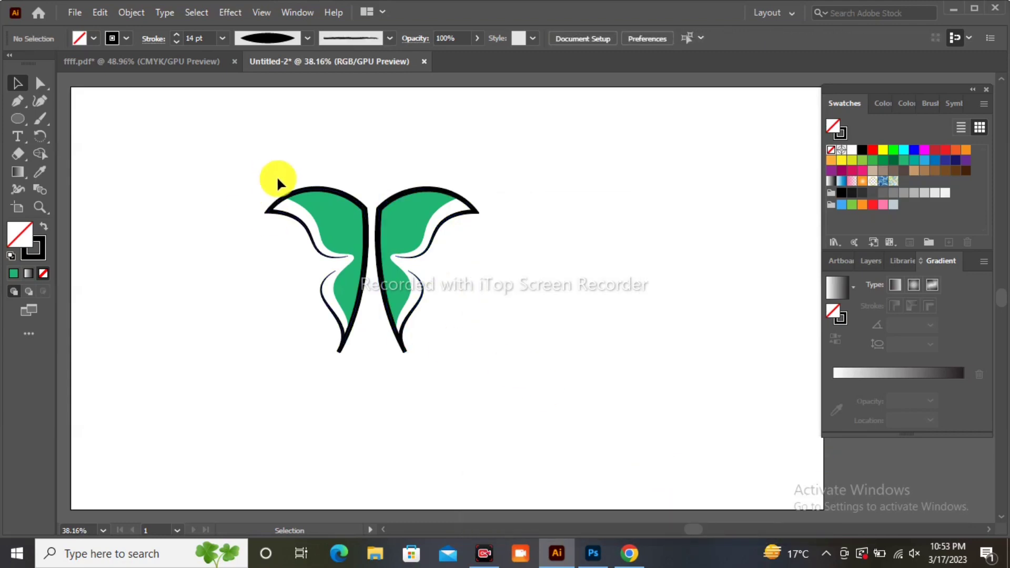
Widen both wings and draw a short vertical body line at their top centre
left_click_drag(284, 195, 491, 363)
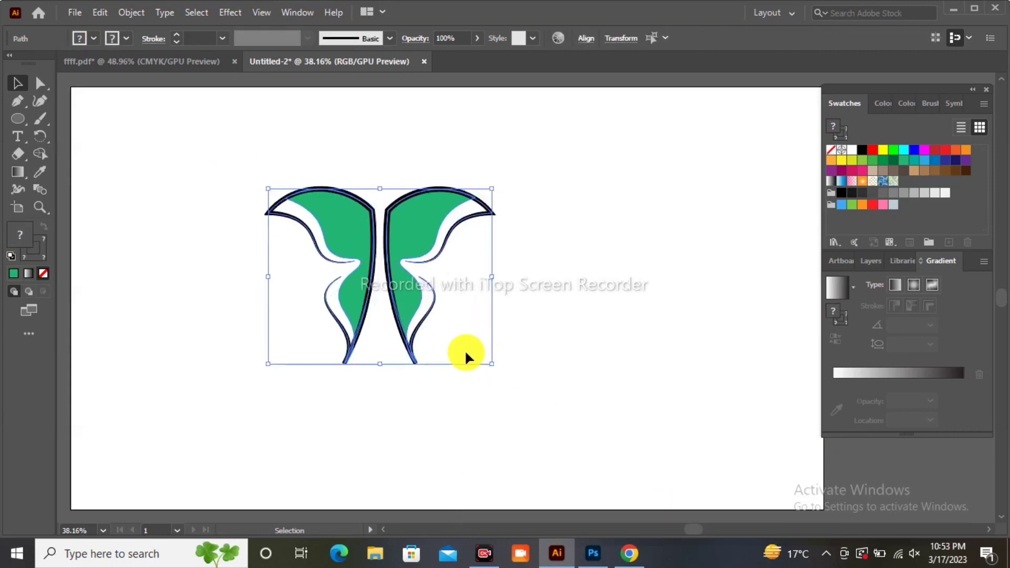
left_click(274, 279)
left_click(17, 100)
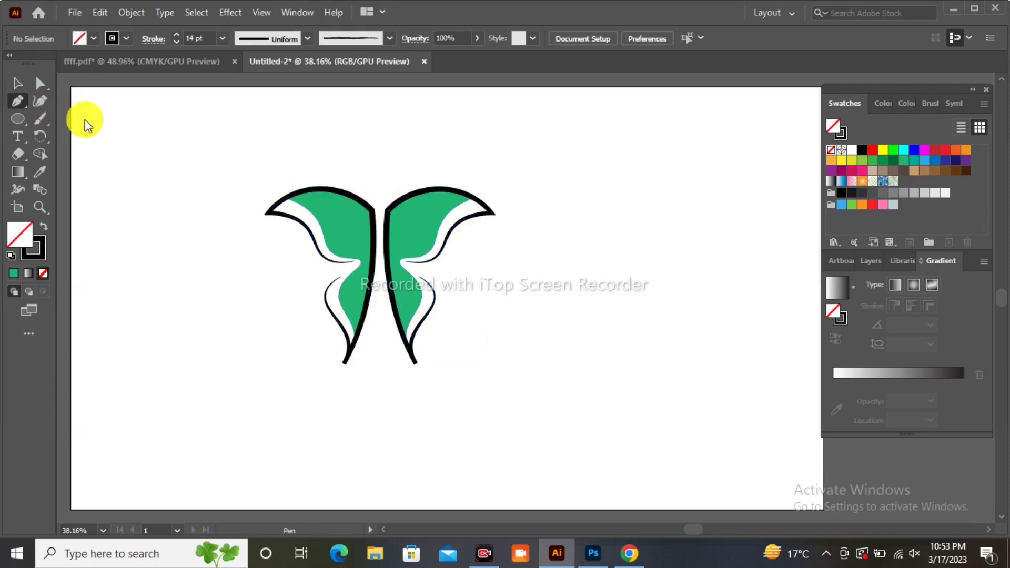
left_click(371, 209)
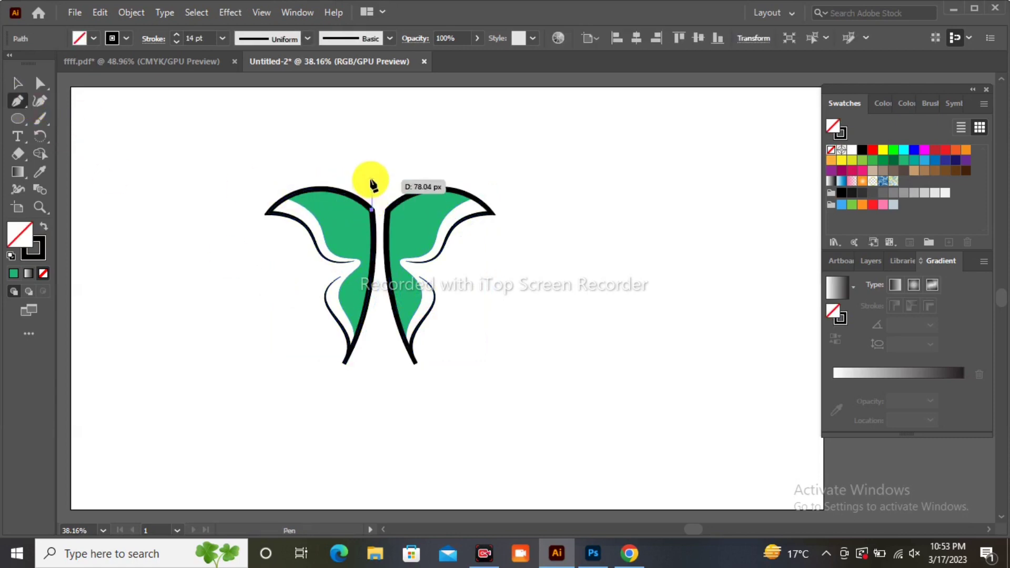
left_click(371, 187)
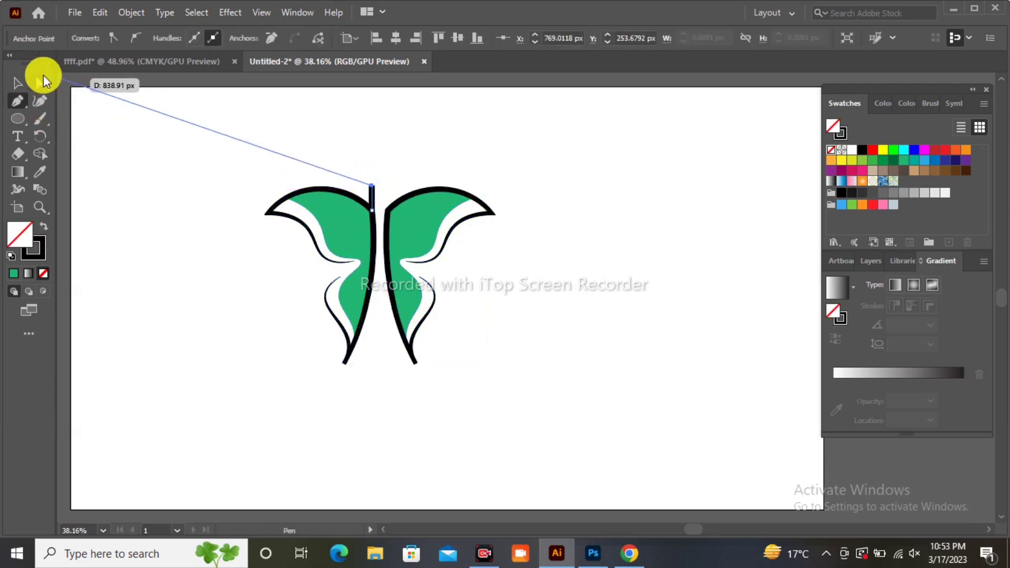
left_click(17, 82)
left_click(192, 150)
Apply a tapered width profile to the body line so it narrows at the top
left_click(371, 194)
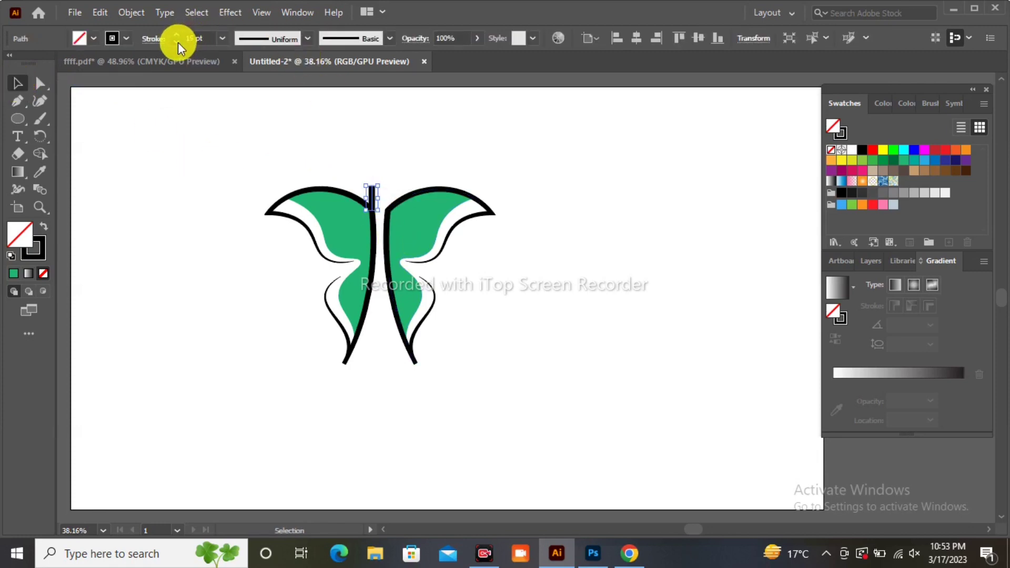
left_click(210, 140)
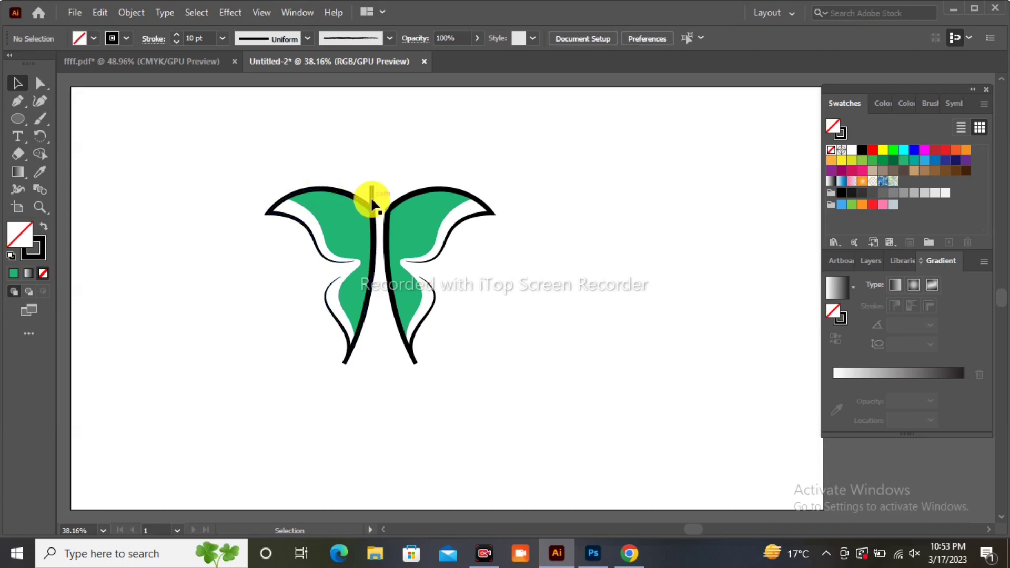
left_click(372, 197)
left_click(307, 38)
left_click(275, 81)
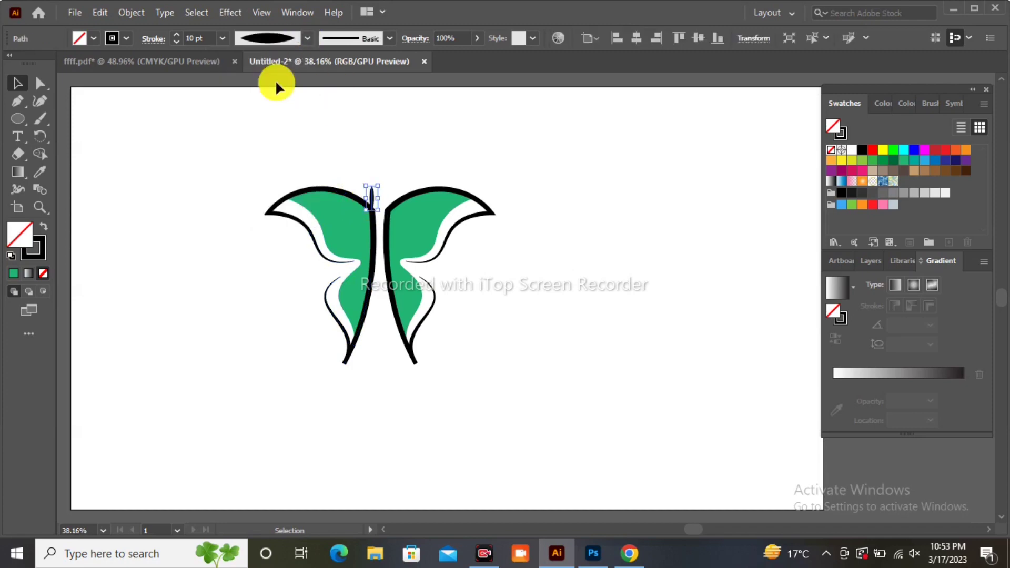
left_click(309, 38)
left_click(284, 124)
left_click(368, 169)
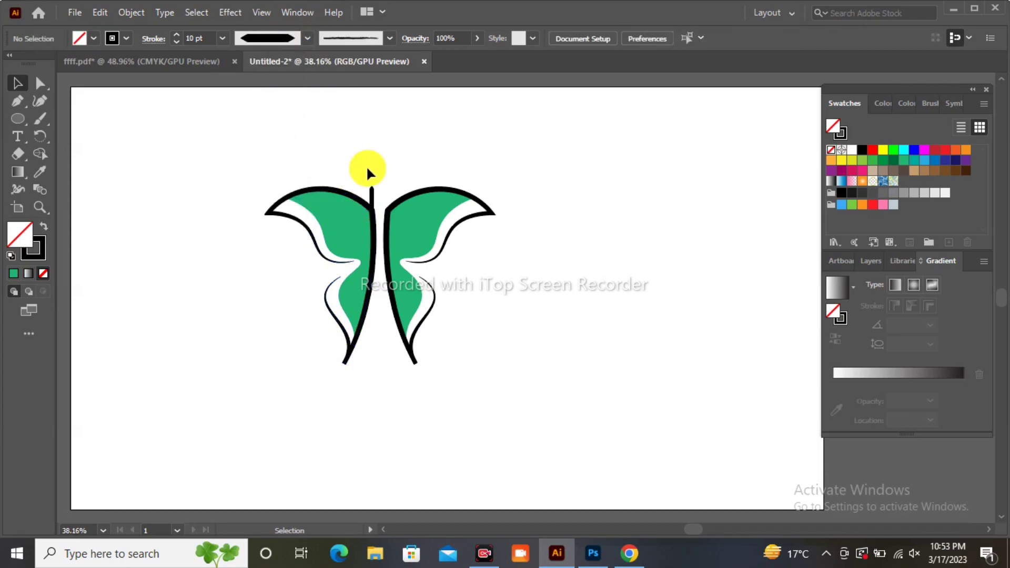
Draw a tiny filled circle and move it to the top of the body line
left_click(17, 119)
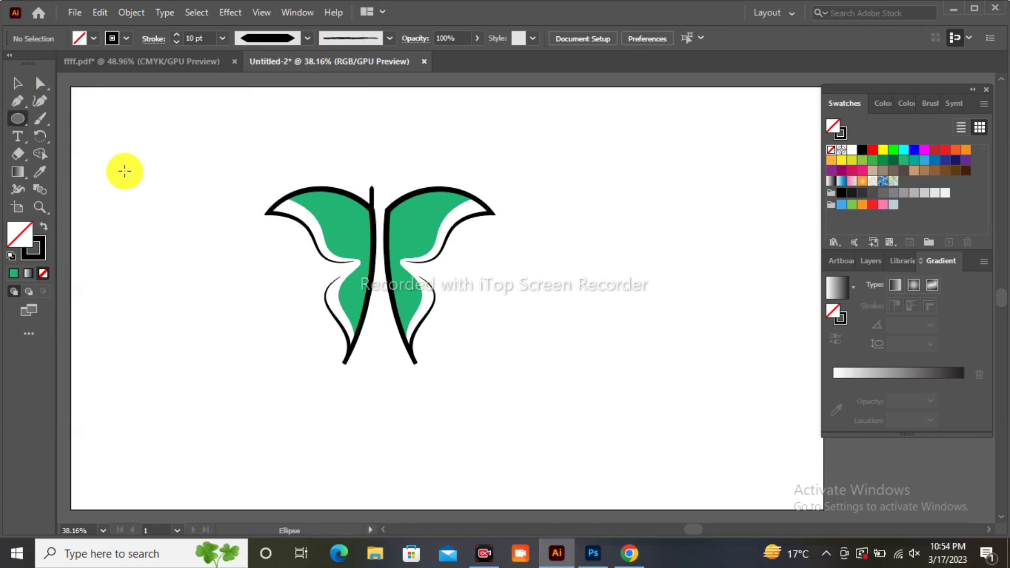
left_click_drag(124, 170, 128, 173)
left_click(17, 83)
left_click(118, 254)
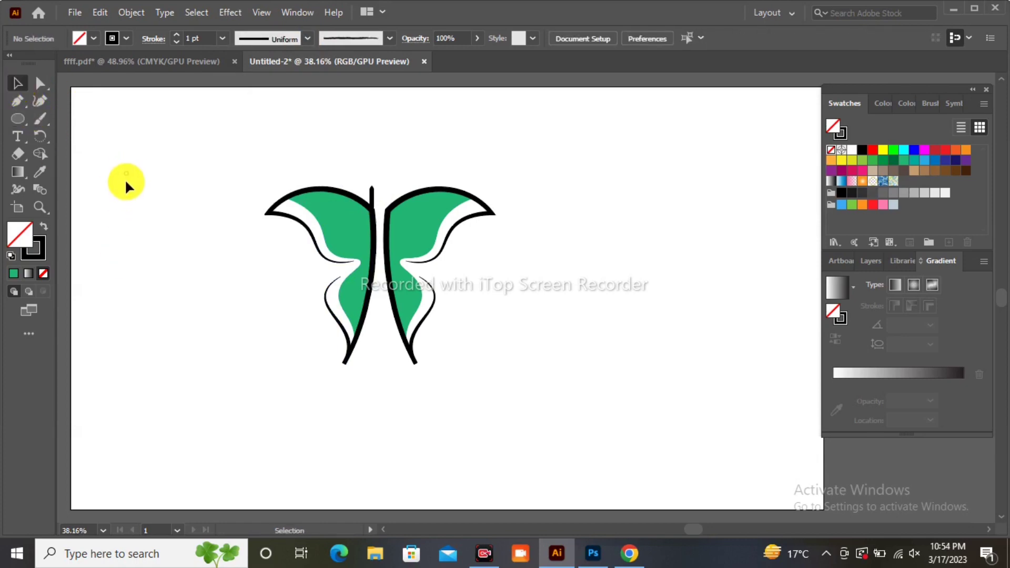
left_click(127, 174)
left_click(93, 38)
left_click(32, 63)
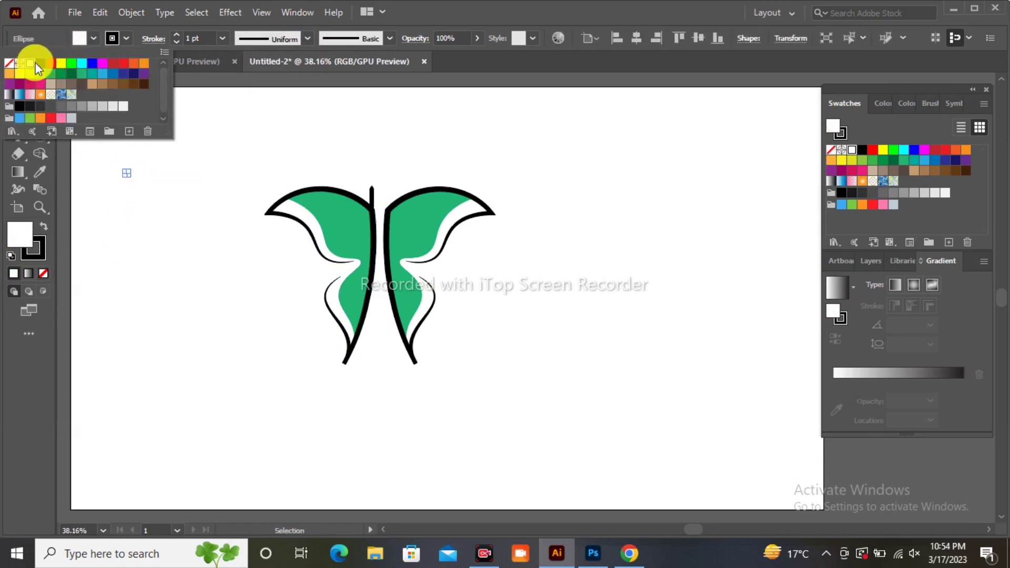
left_click(115, 231)
left_click_drag(126, 172, 368, 181)
left_click(337, 154)
Resize the antenna dot to 22 px and Alt-drag a copy to the right side
left_click(370, 187)
left_click(367, 171)
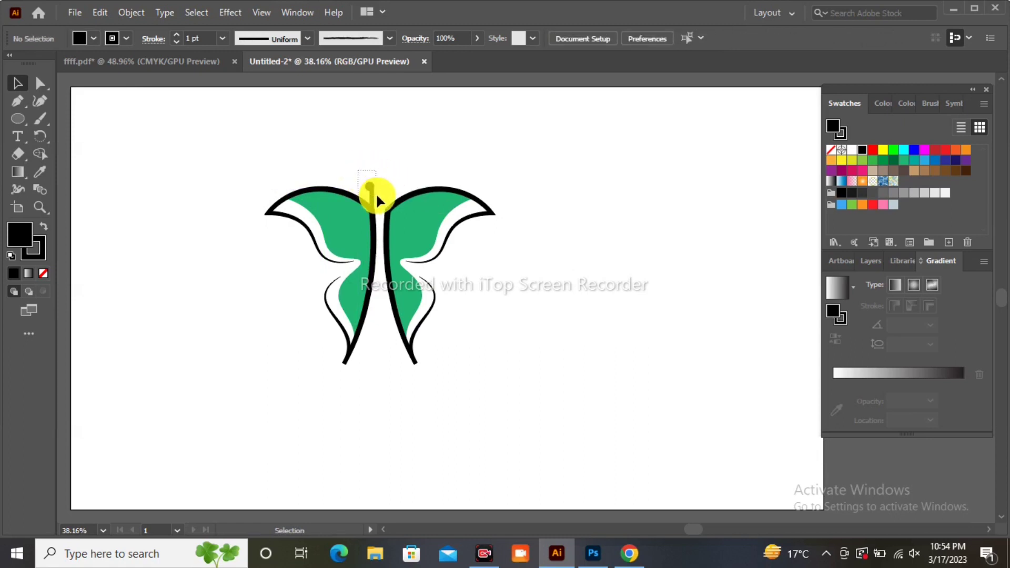
left_click(376, 193)
left_click_drag(376, 197, 392, 189)
left_click(386, 158)
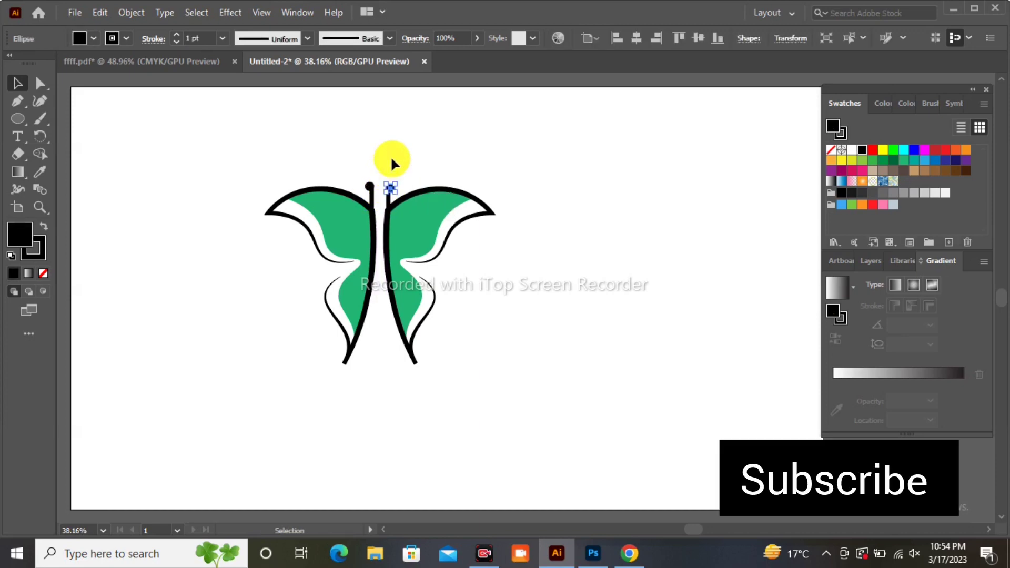
left_click(391, 163)
left_click_drag(386, 183, 388, 192)
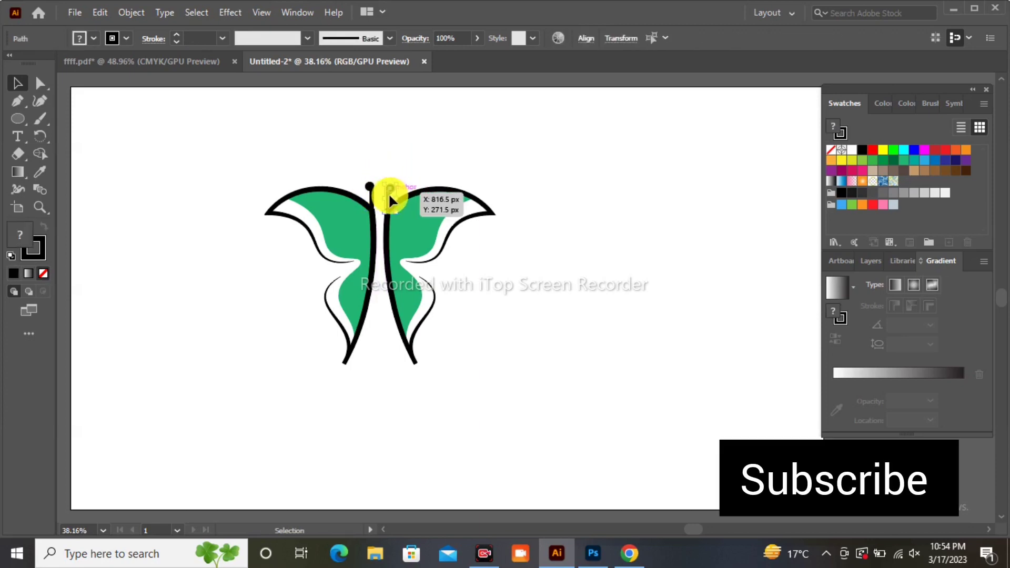
left_click(383, 171)
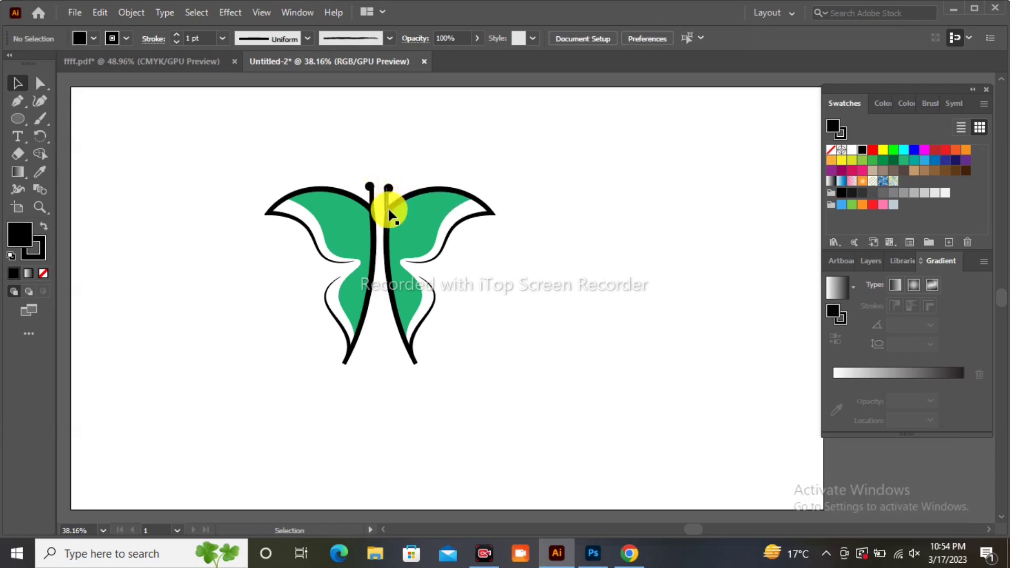
Adjust the right antenna's position and size to match the left one
left_click_drag(388, 194, 382, 198)
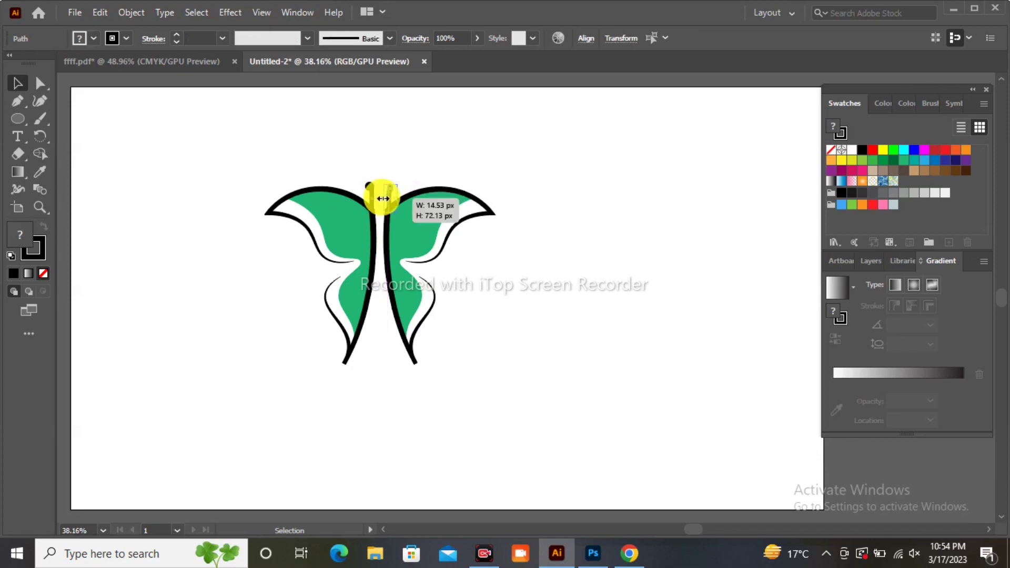
left_click_drag(382, 199, 386, 168)
left_click(395, 158)
left_click(389, 165)
left_click(402, 155)
left_click(388, 154)
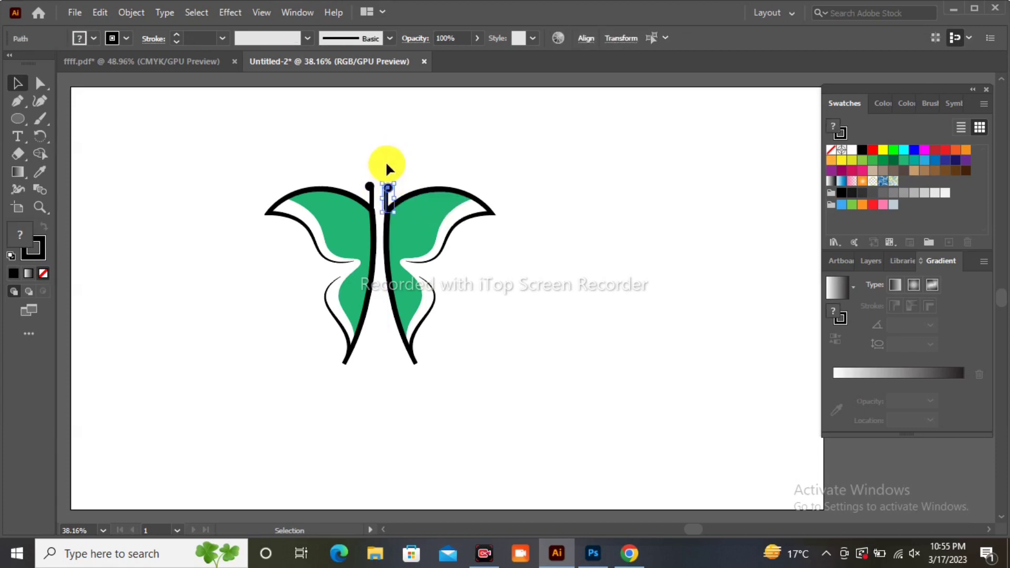
left_click(386, 164)
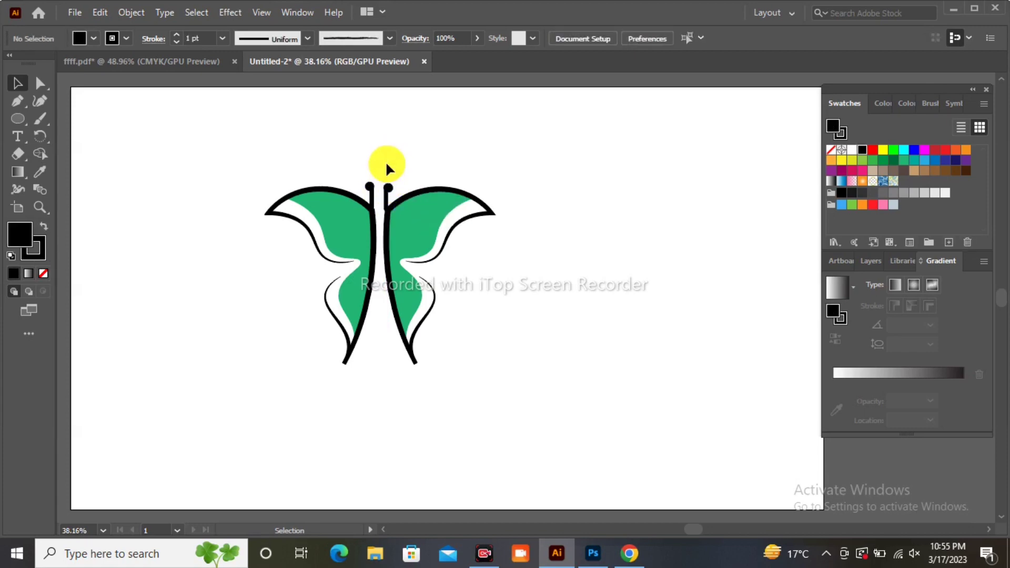
Draw a short horizontal line and bow it upward into a half-circle
left_click(18, 101)
left_click(139, 320)
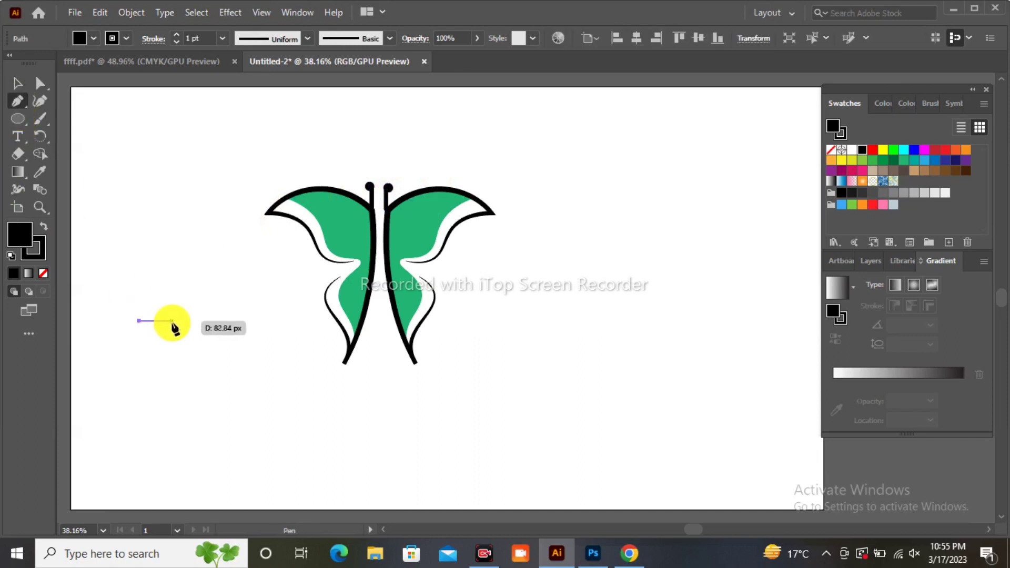
left_click(171, 320)
left_click(20, 84)
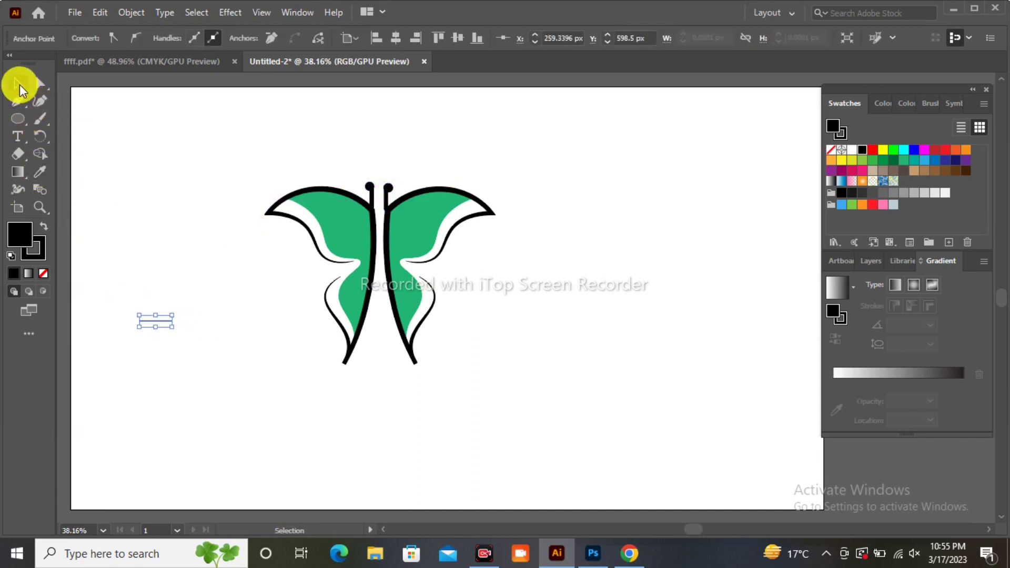
left_click(134, 240)
left_click(39, 101)
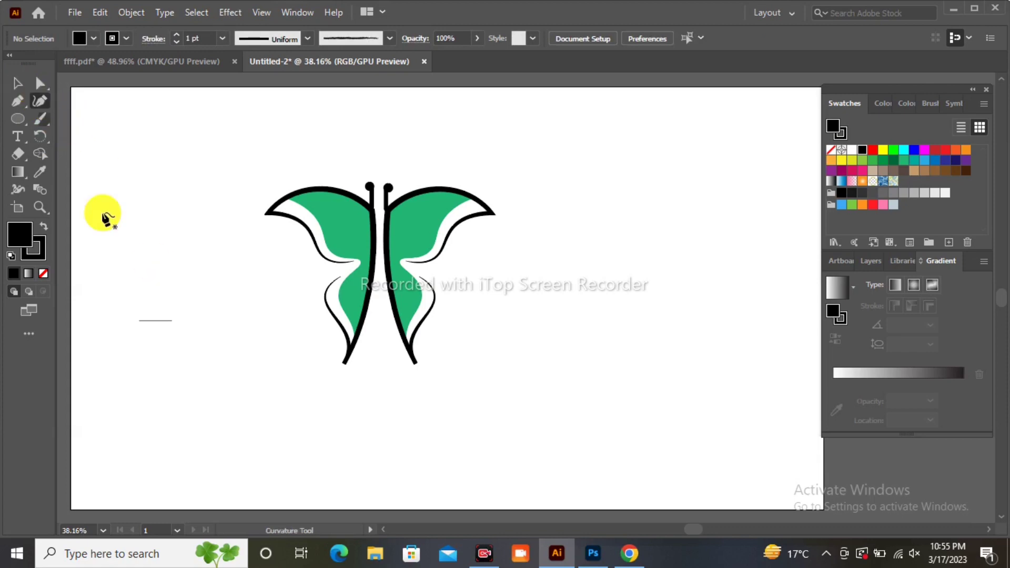
left_click(139, 320)
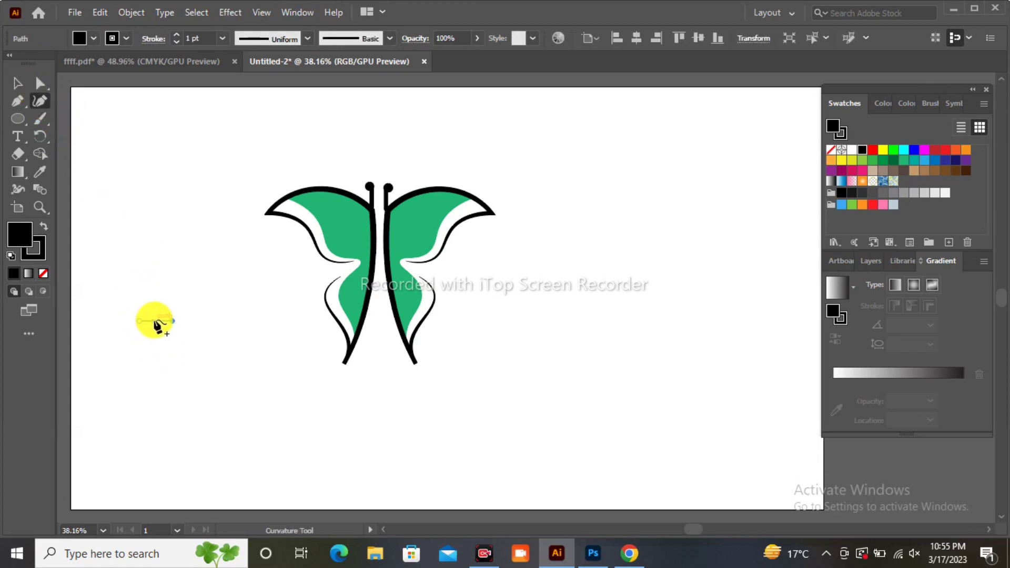
left_click_drag(154, 320, 157, 315)
Move the half-circle below the butterfly's body, between the lower wing tips
left_click(17, 82)
left_click(123, 192)
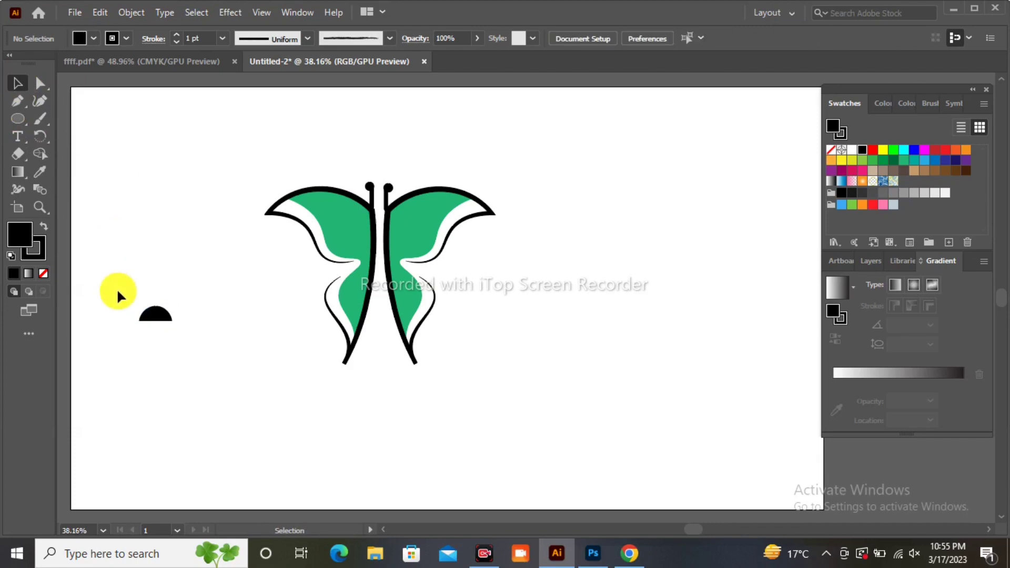
left_click_drag(117, 293, 203, 349)
mouse_move(161, 318)
left_mouse_down()
mouse_move(373, 392)
mouse_move(382, 365)
left_mouse_up()
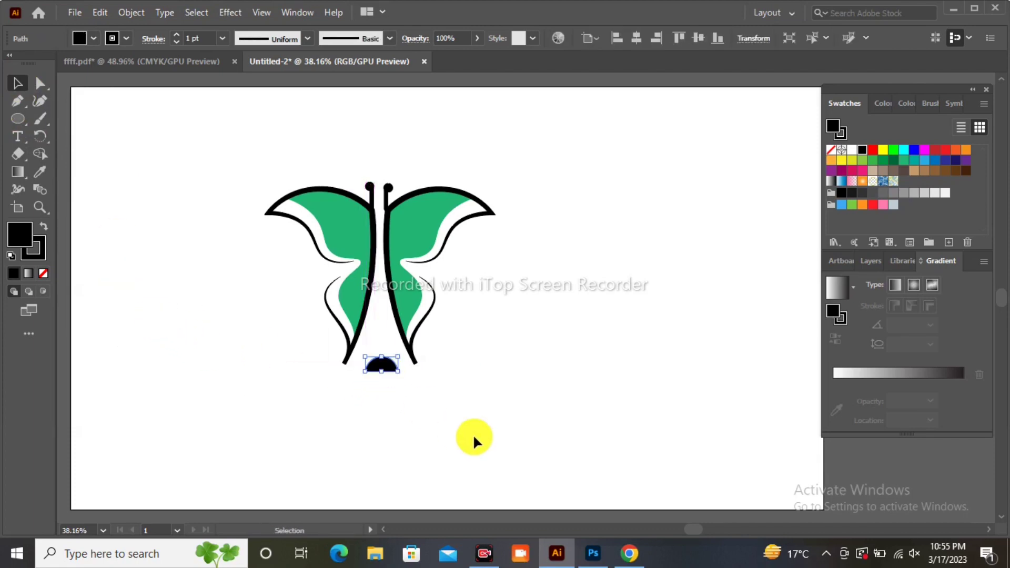
Fill the half-circle with teal and change that swatch's green value to 171
left_click(915, 161)
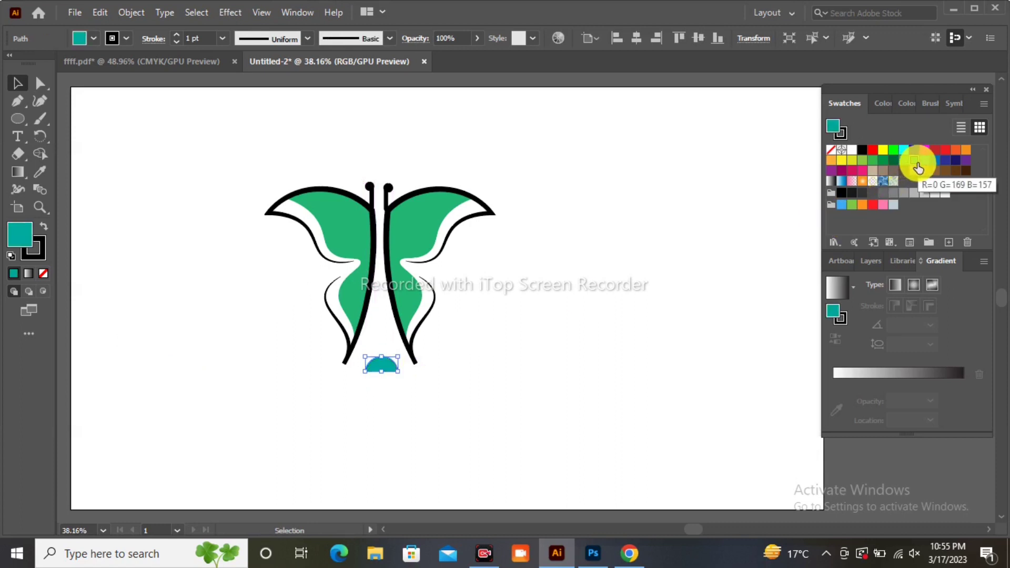
double_click(904, 161)
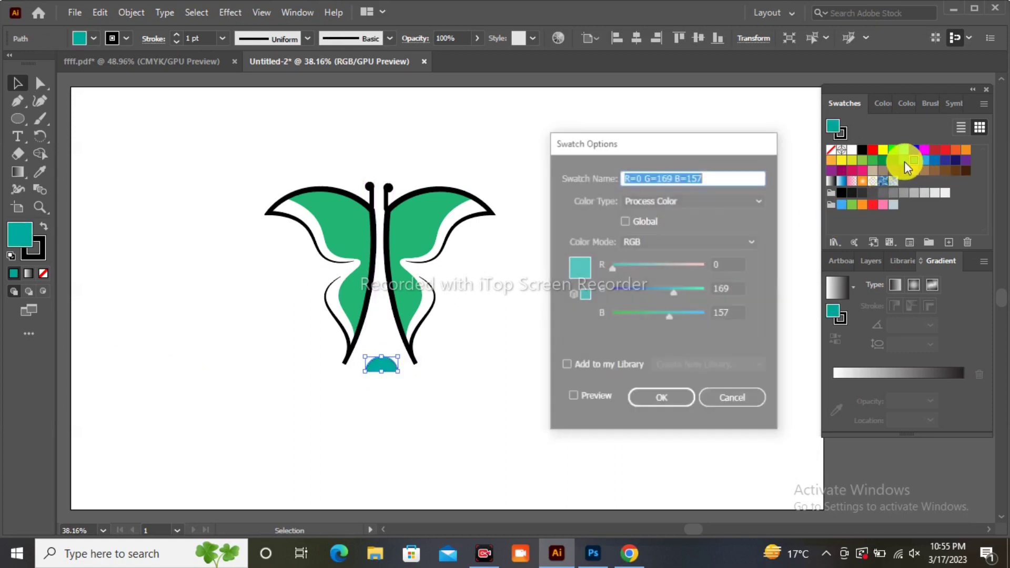
left_click_drag(673, 293, 674, 290)
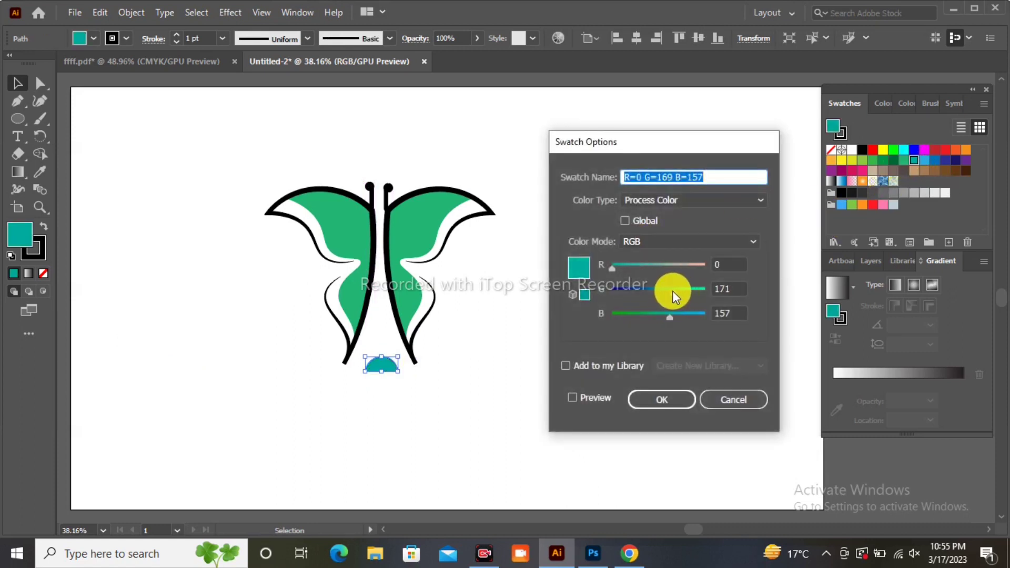
left_click(658, 399)
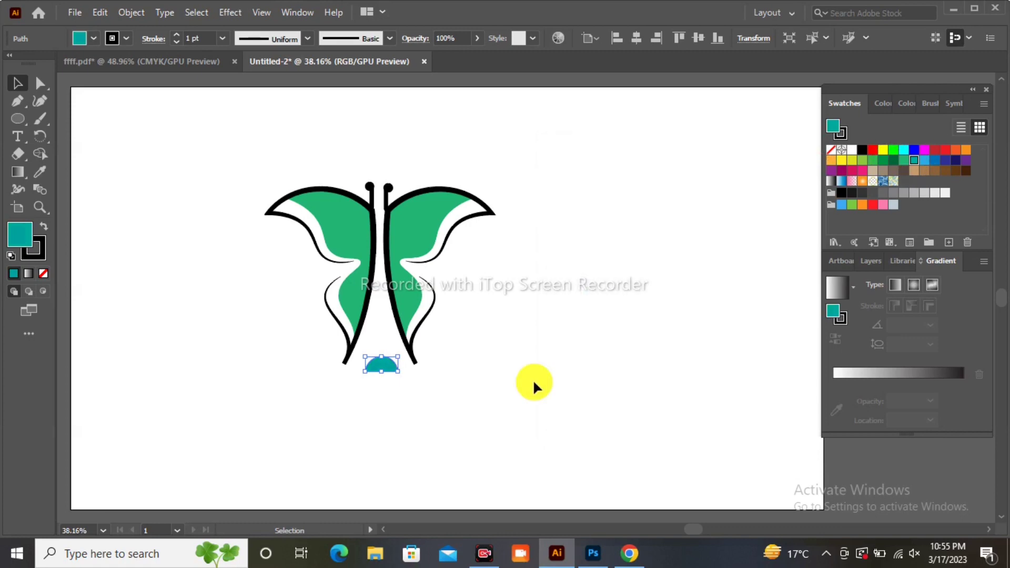
Give the half-circle the wing green fill and set its stroke to None
left_click(380, 364)
left_click(902, 160)
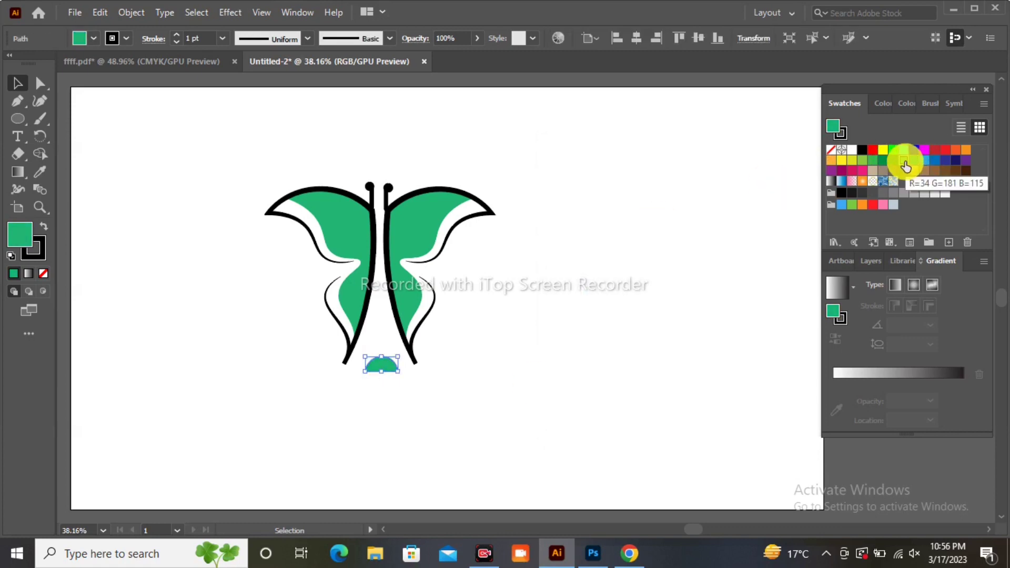
left_click(654, 250)
left_click(384, 362)
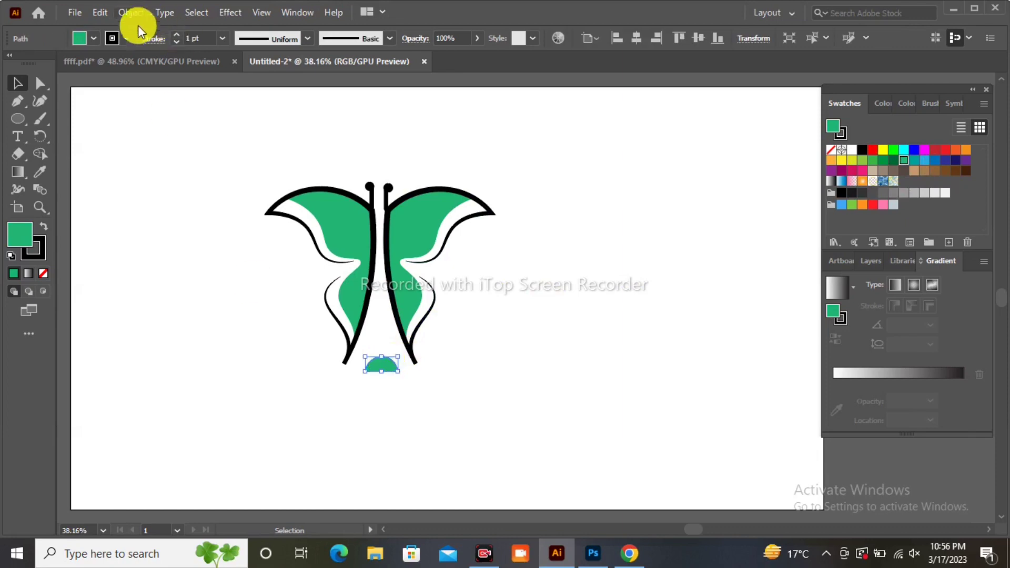
left_click(126, 37)
left_click(12, 62)
Draw a closed three-point triangle shape with the Pen tool
left_click(123, 200)
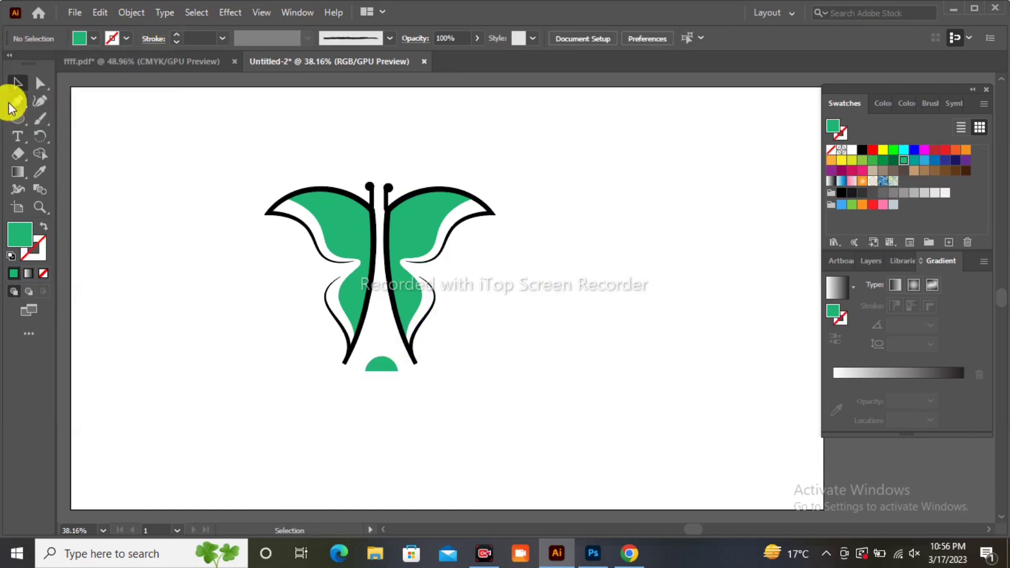
left_click(17, 100)
left_click(165, 174)
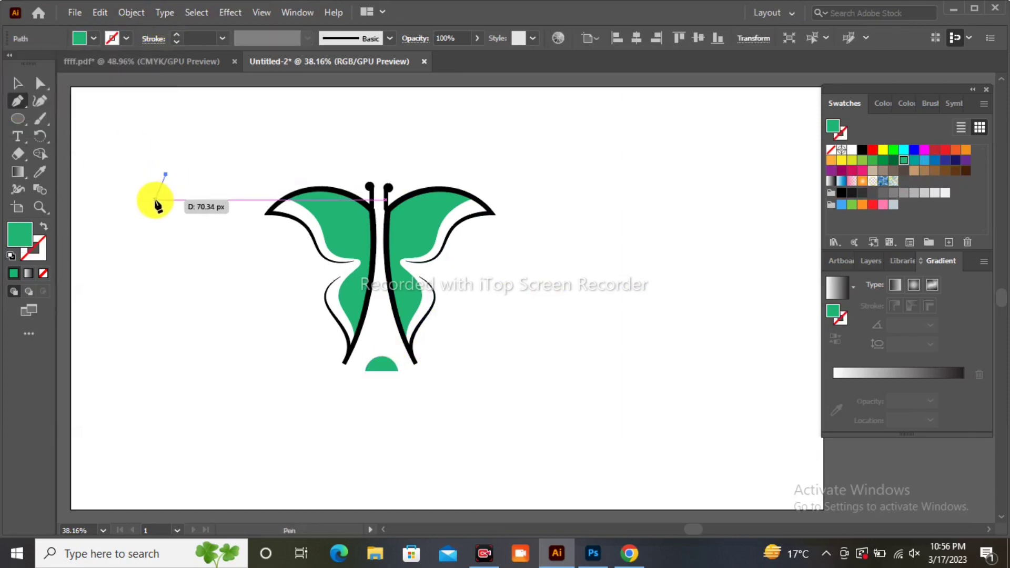
left_click(156, 200)
left_click(178, 200)
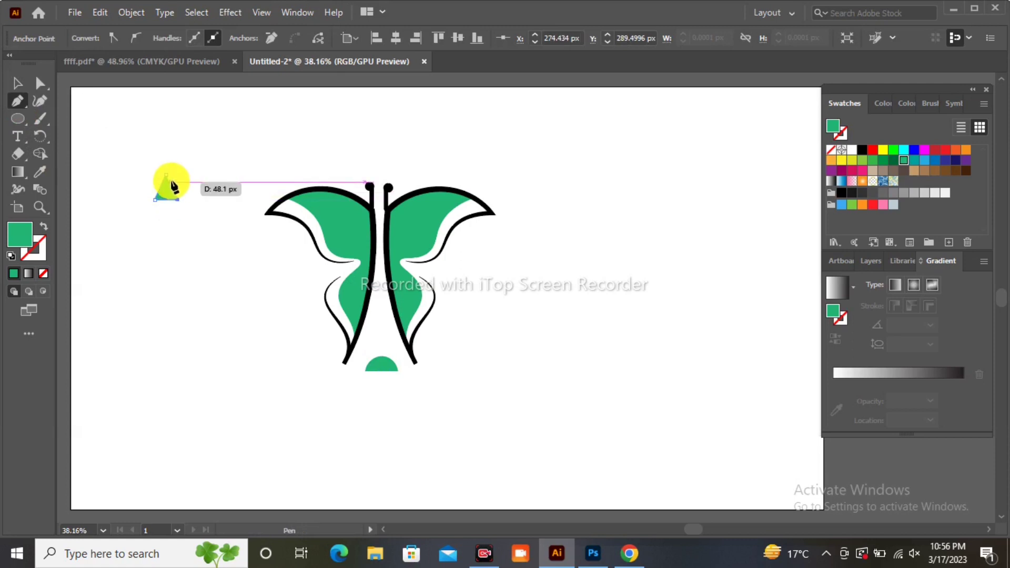
left_click(165, 175)
Move the triangle above the half-circle and shrink it to about 27 by 46 px
left_click(18, 82)
left_click(115, 134)
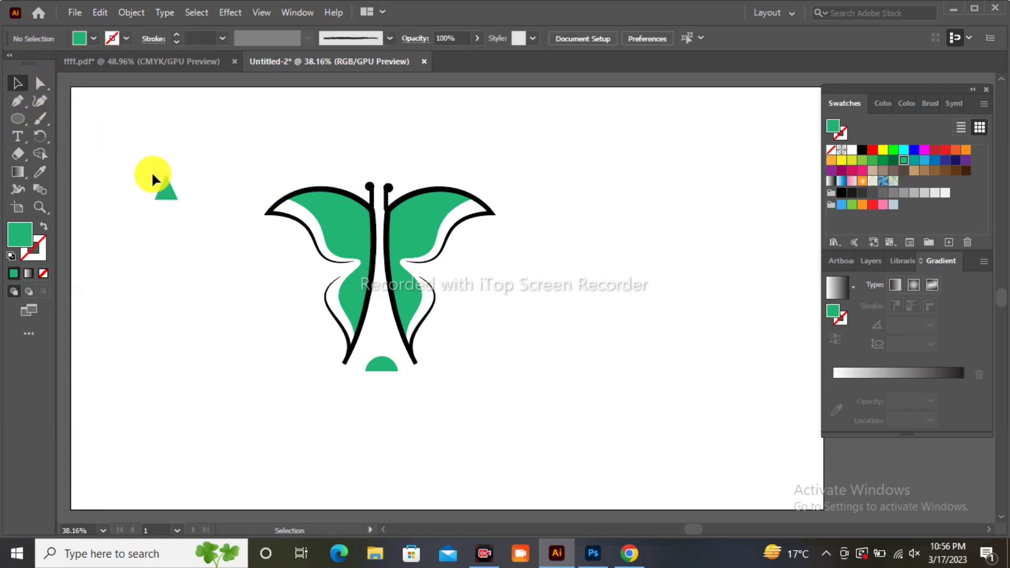
left_click_drag(166, 187, 382, 340)
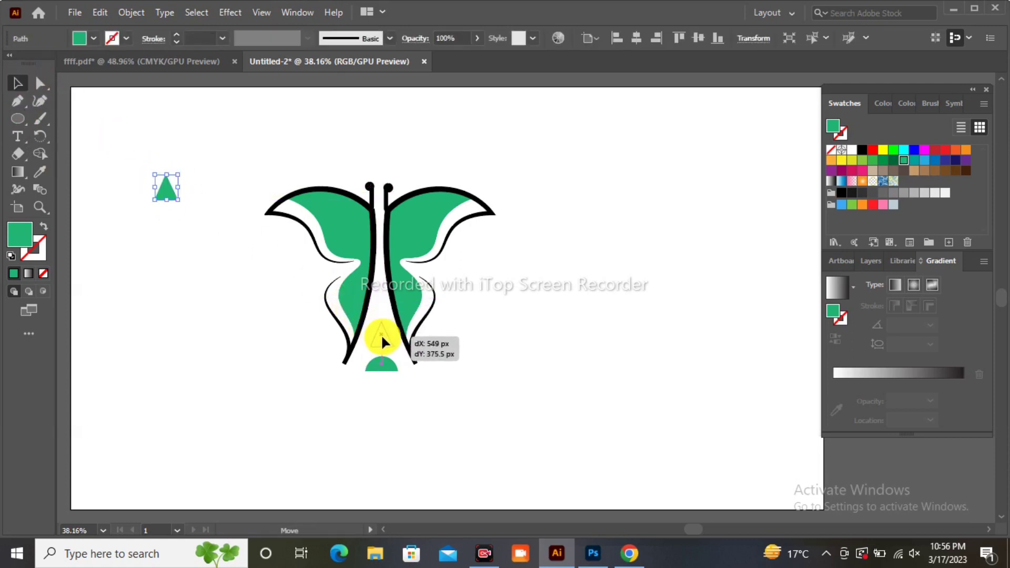
left_click_drag(381, 339, 377, 329)
left_click(415, 374)
left_click(465, 425)
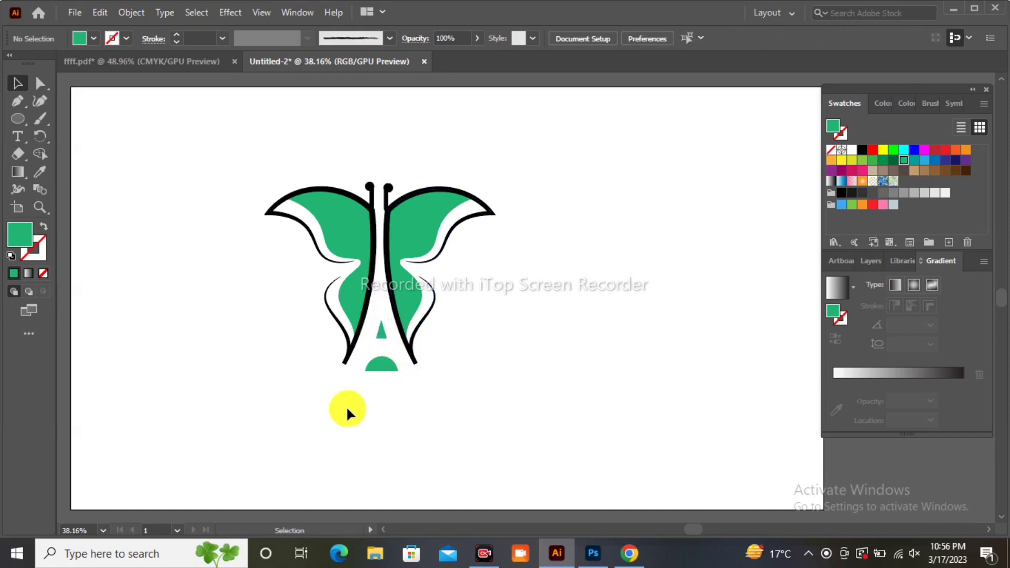